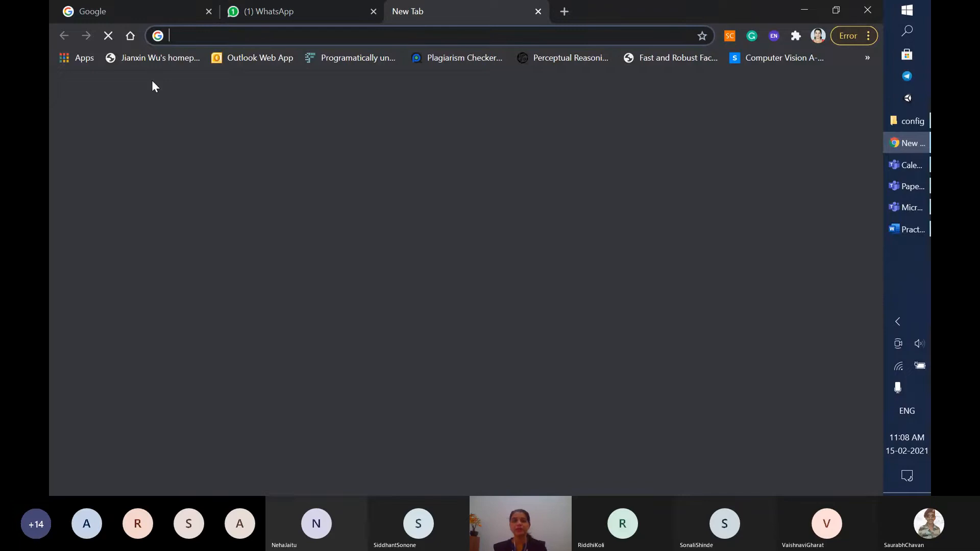
# Search Google for "xampp download"
pyautogui.click(335, 295)
pyautogui.write('xam')
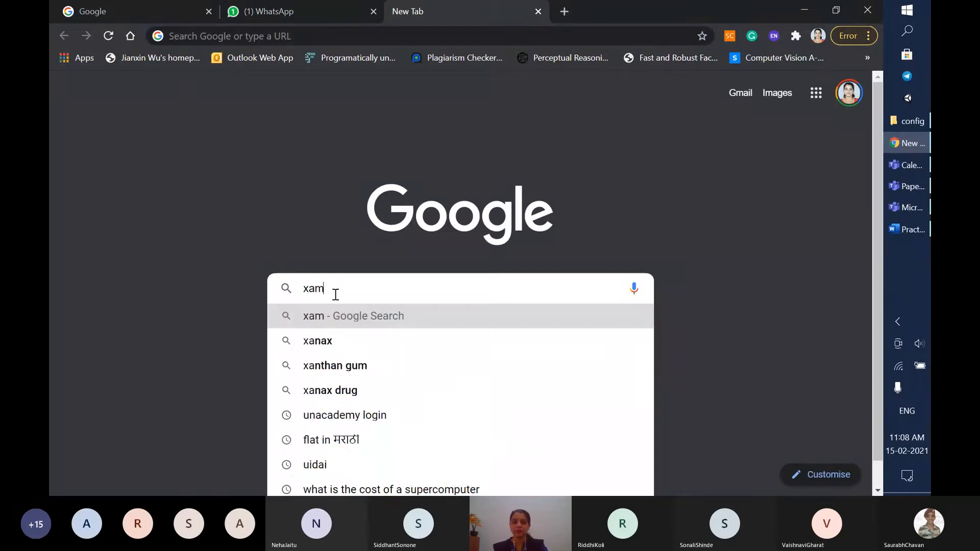
pyautogui.write('pp')
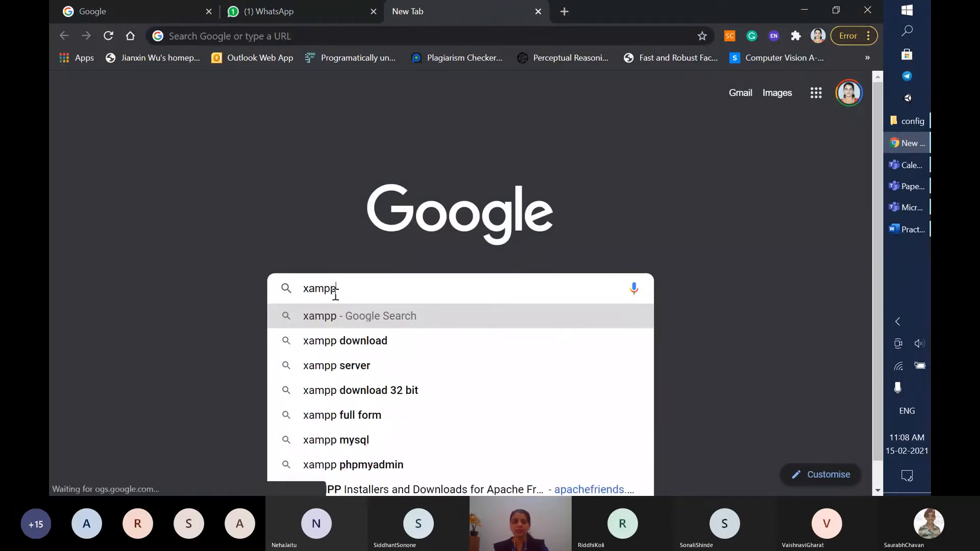
pyautogui.press('Down')
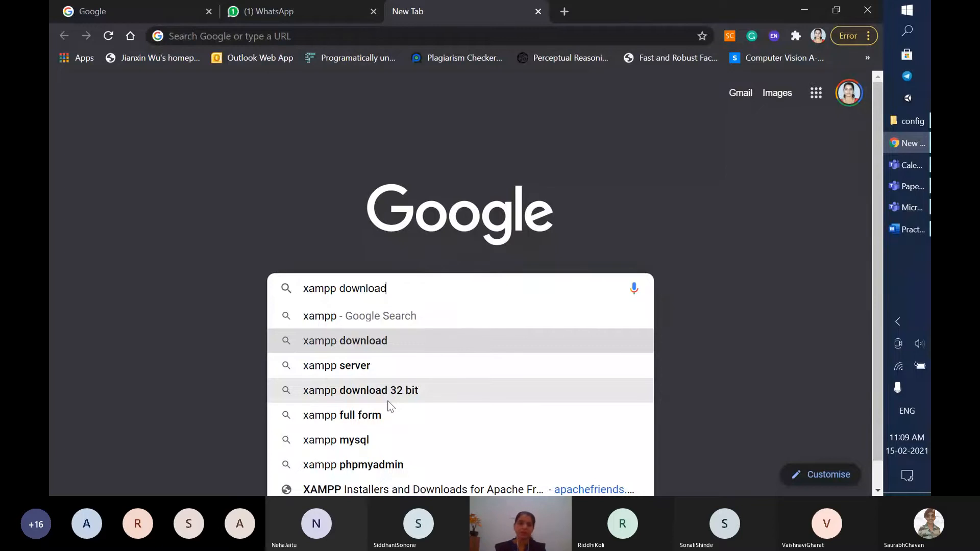
pyautogui.click(393, 345)
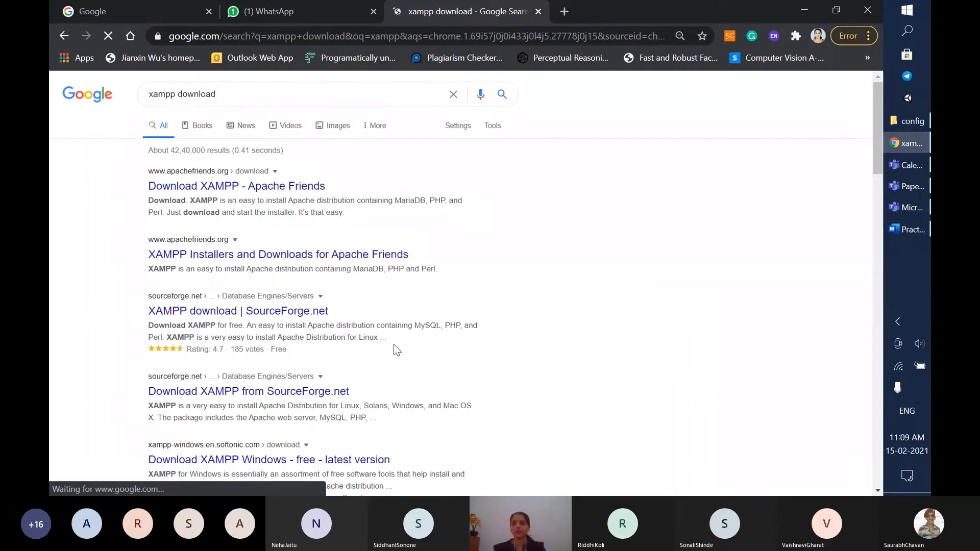
# Check the Practical No 8 document briefly, and open the Download XAMPP page of Apache Friends from the search results
pyautogui.click(912, 208)
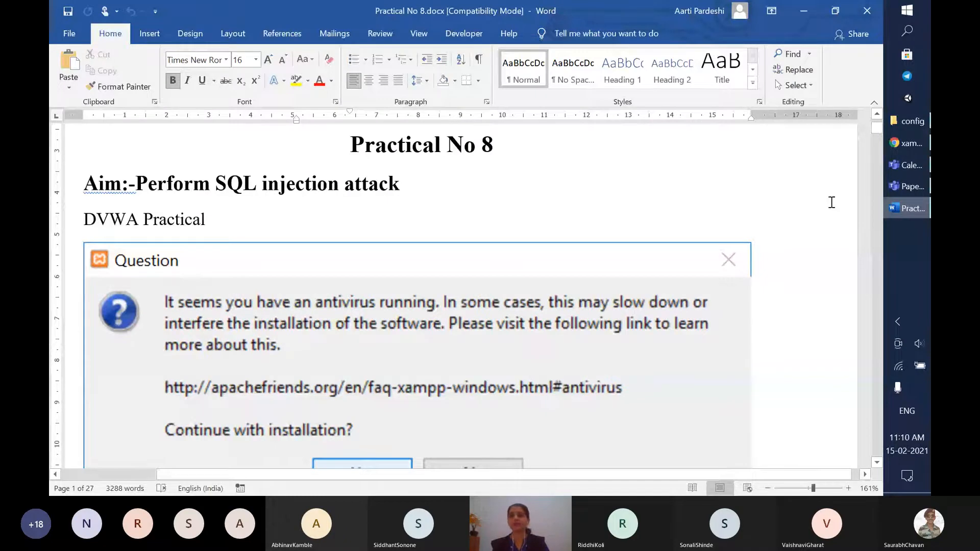
pyautogui.click(905, 145)
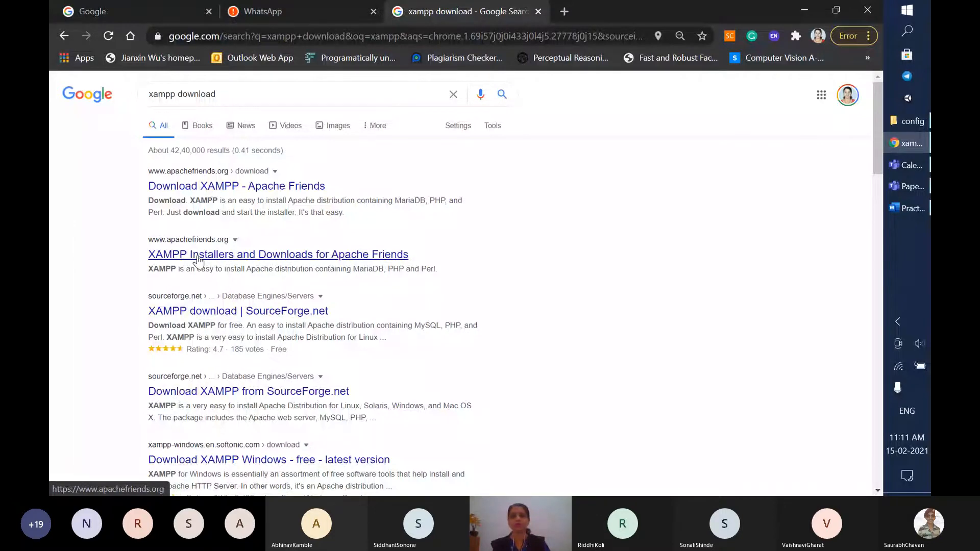
pyautogui.click(219, 190)
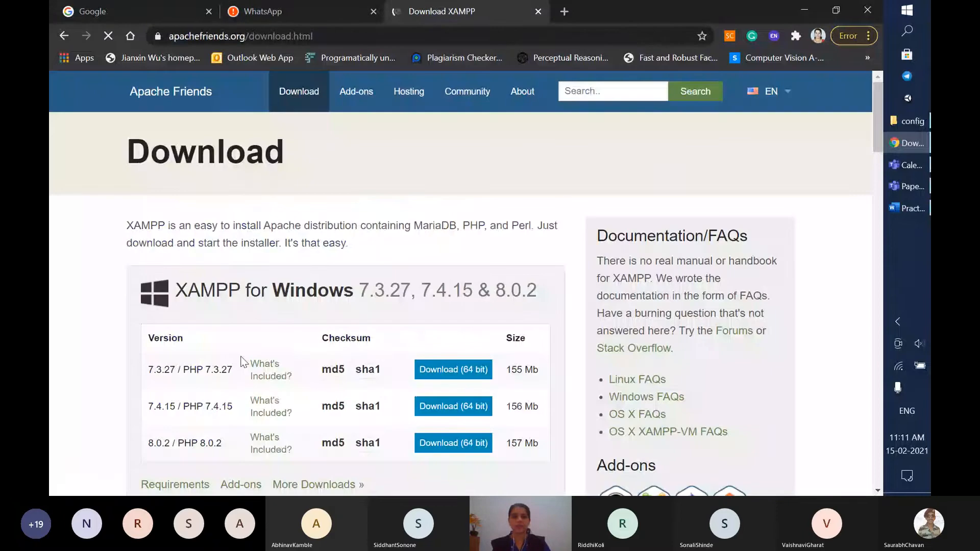
# Examine the XAMPP download page for the Windows, Linux and OS X installer versions and the add-ons, ending at the Windows installers
pyautogui.scroll(-2, 243, 362)
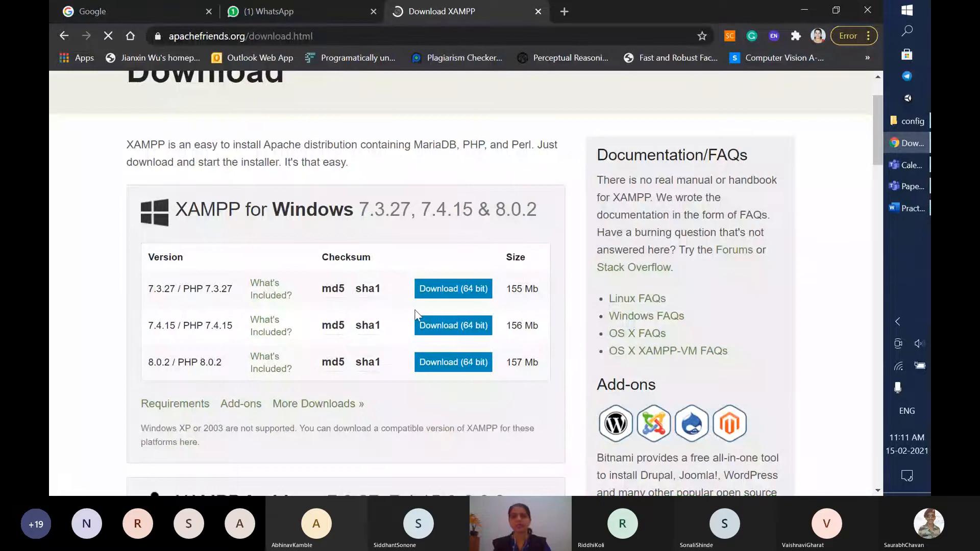
pyautogui.scroll(-3, 415, 313)
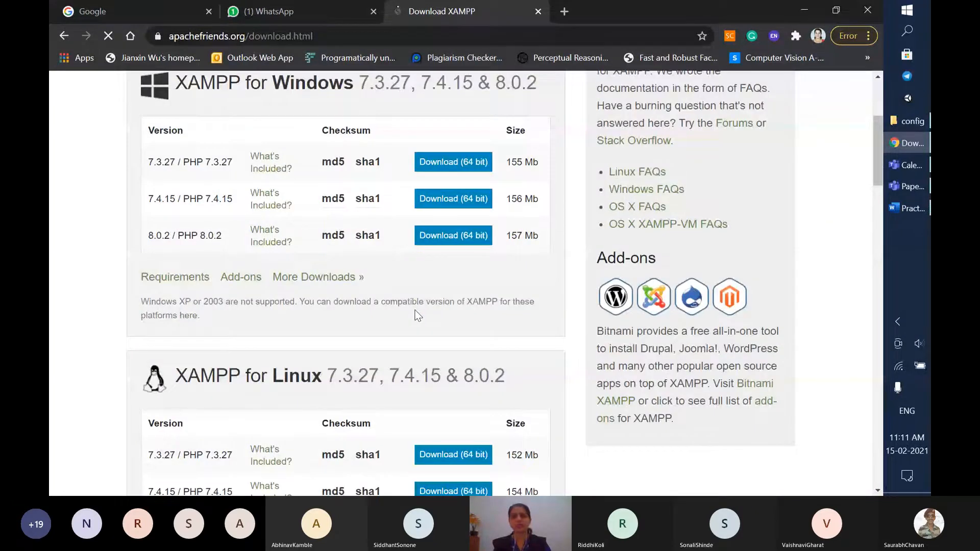
pyautogui.scroll(-10, 416, 315)
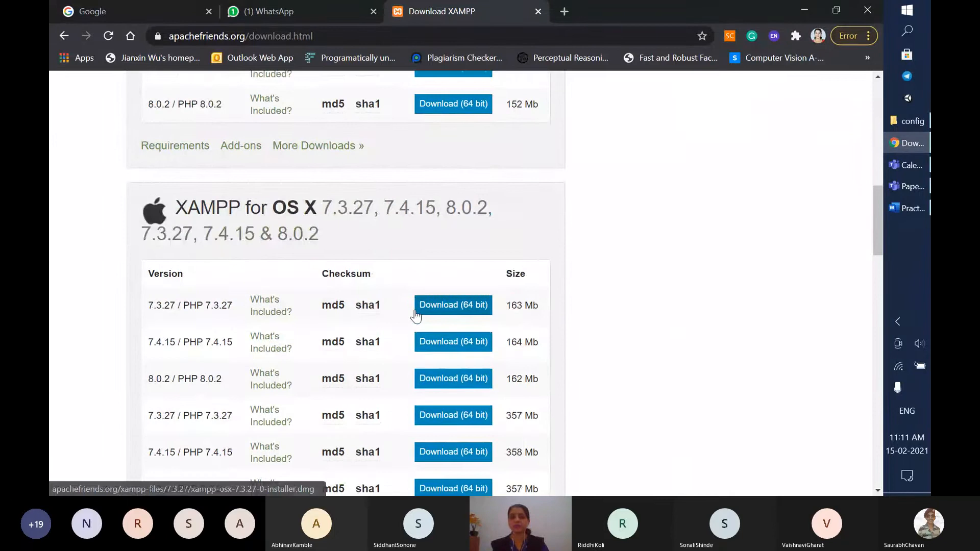
pyautogui.scroll(-3, 415, 315)
pyautogui.scroll(-4, 417, 315)
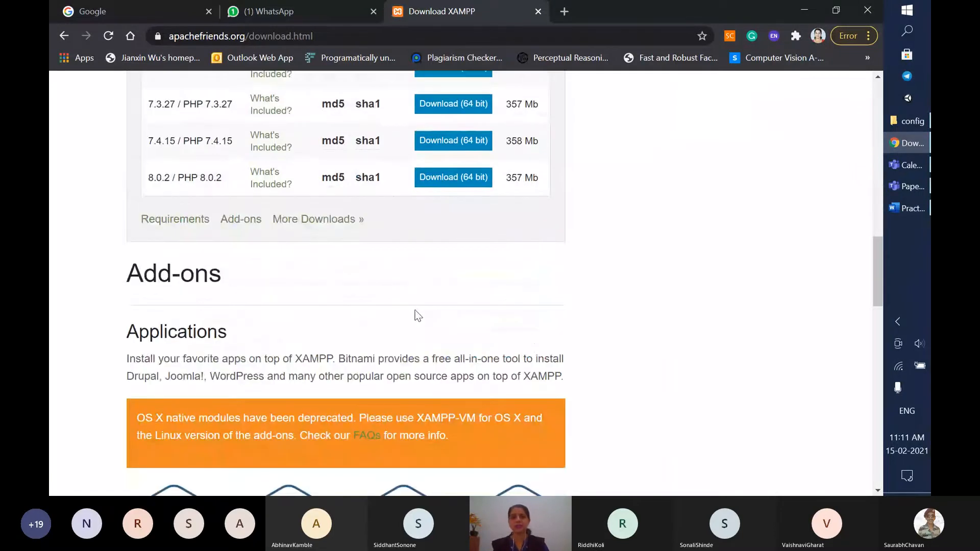
pyautogui.scroll(-2, 418, 315)
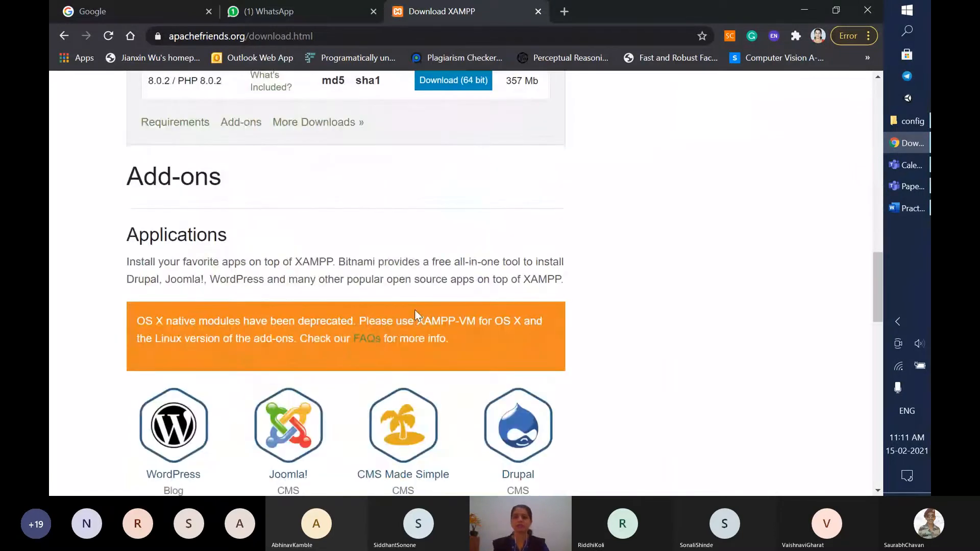
pyautogui.scroll(-3, 415, 315)
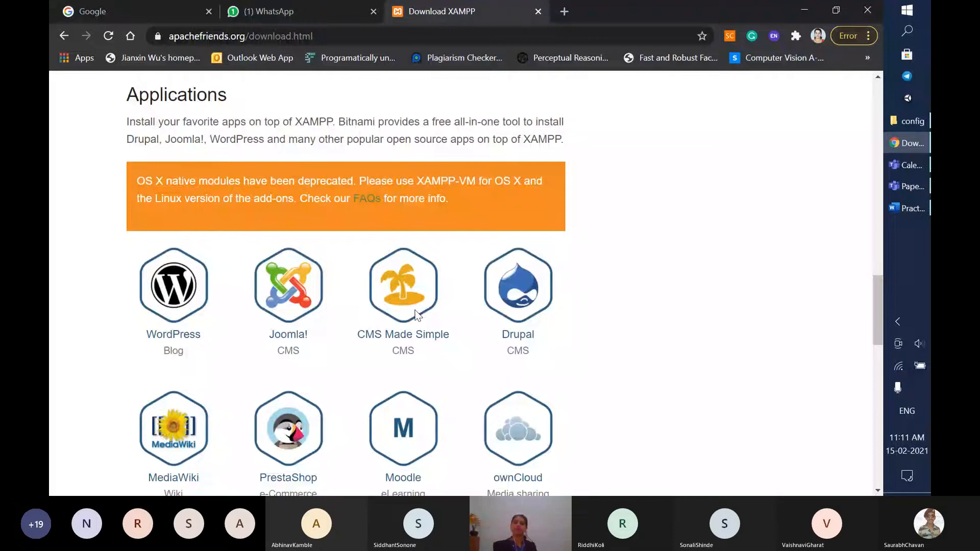
pyautogui.scroll(6, 415, 315)
pyautogui.scroll(15, 417, 315)
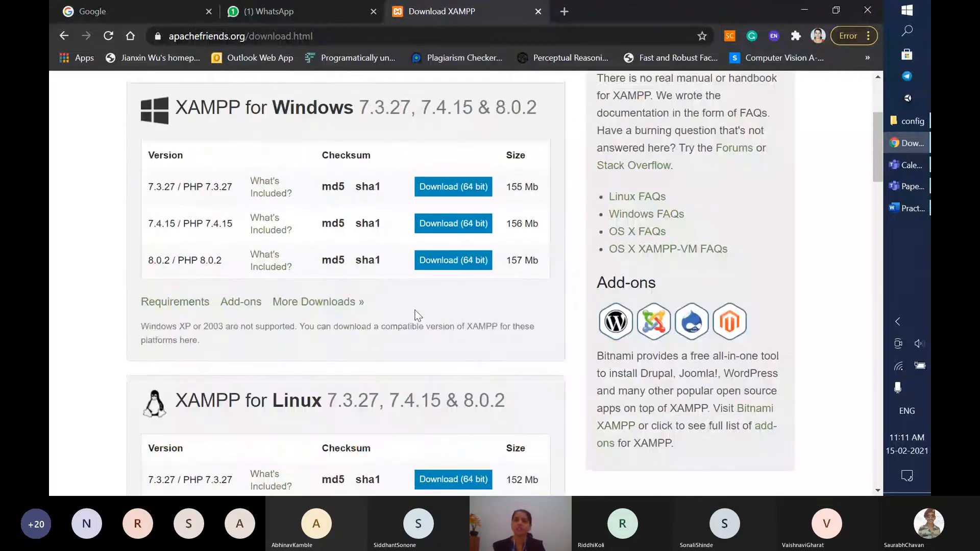
pyautogui.scroll(2, 415, 315)
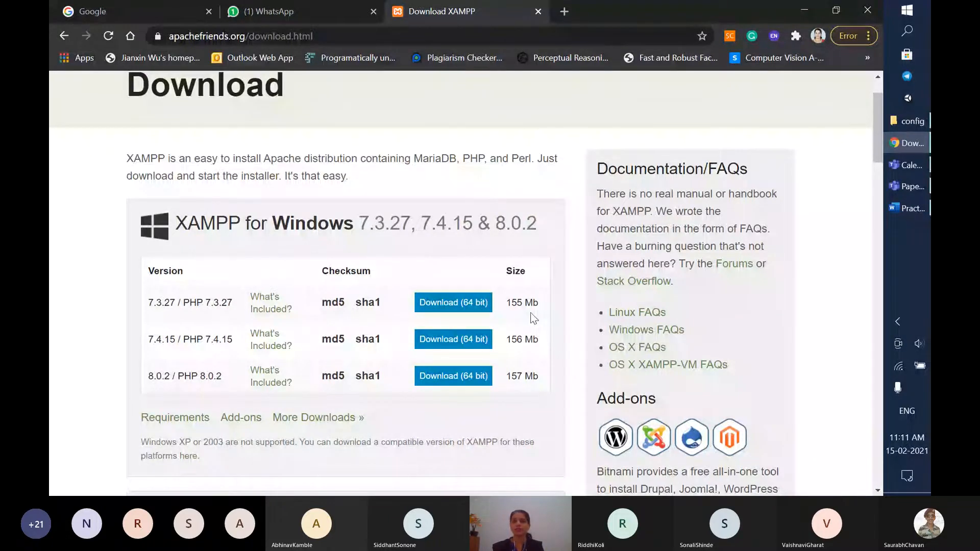
pyautogui.scroll(-7, 478, 325)
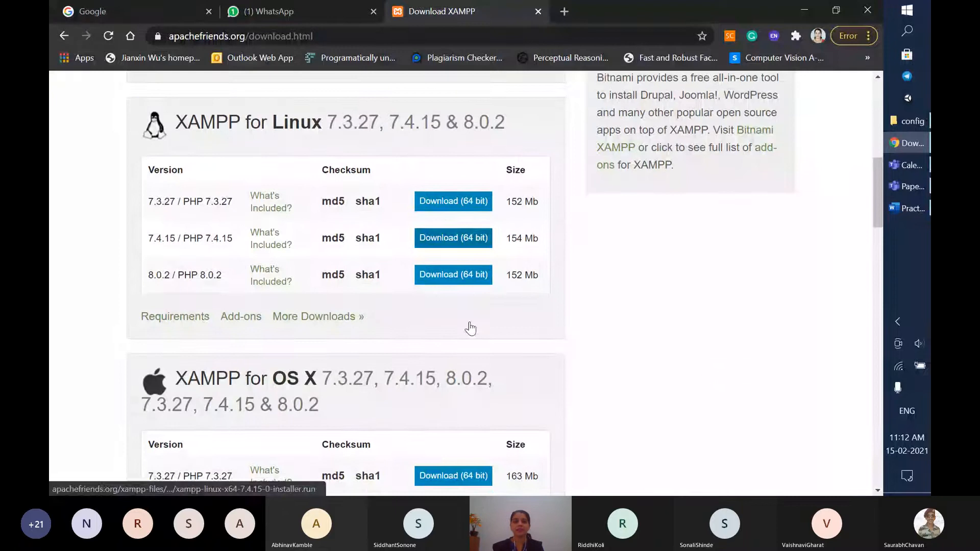
pyautogui.scroll(1, 470, 329)
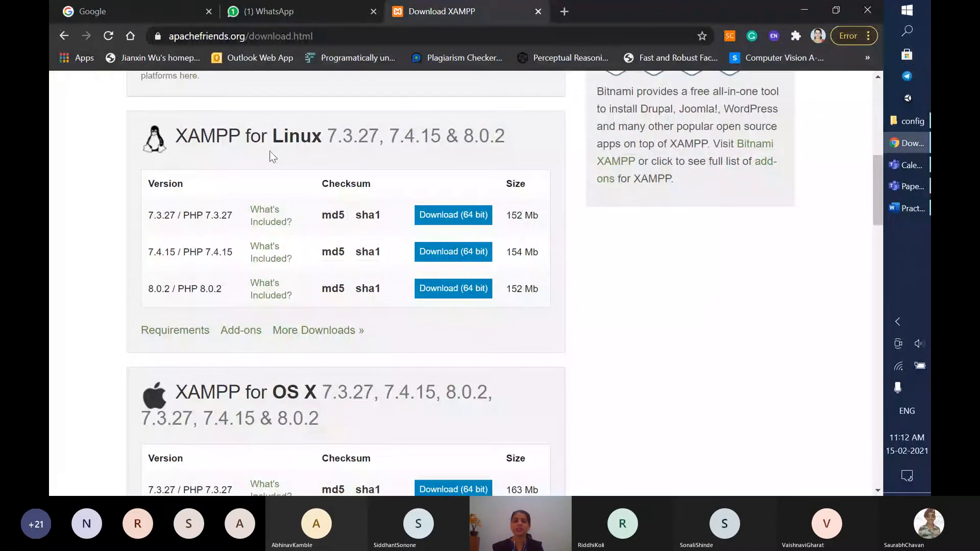
pyautogui.scroll(2, 270, 151)
pyautogui.scroll(3, 269, 151)
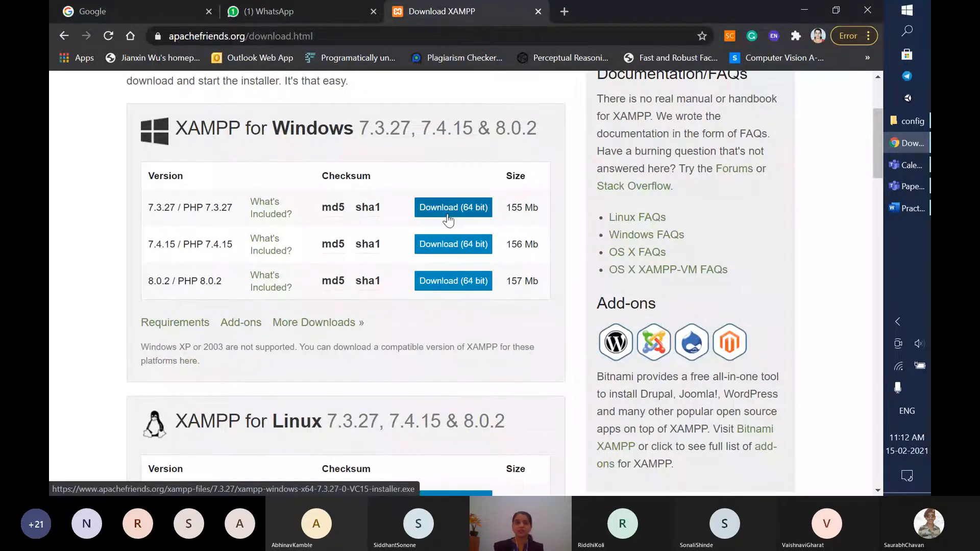
# Switch to the Practical No 8 document in Word and review the antivirus question, UAC warning and setup wizard welcome screenshots
pyautogui.click(914, 209)
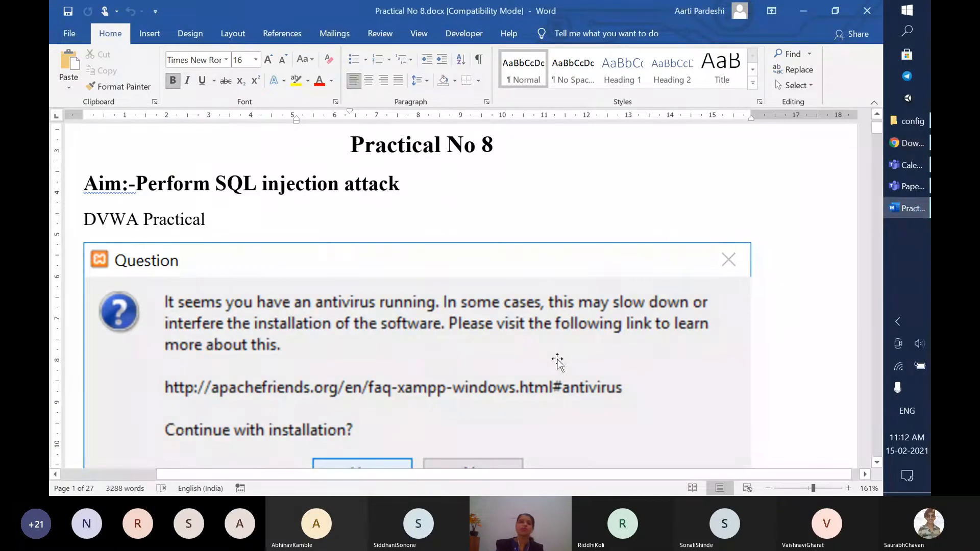
pyautogui.scroll(-3, 476, 384)
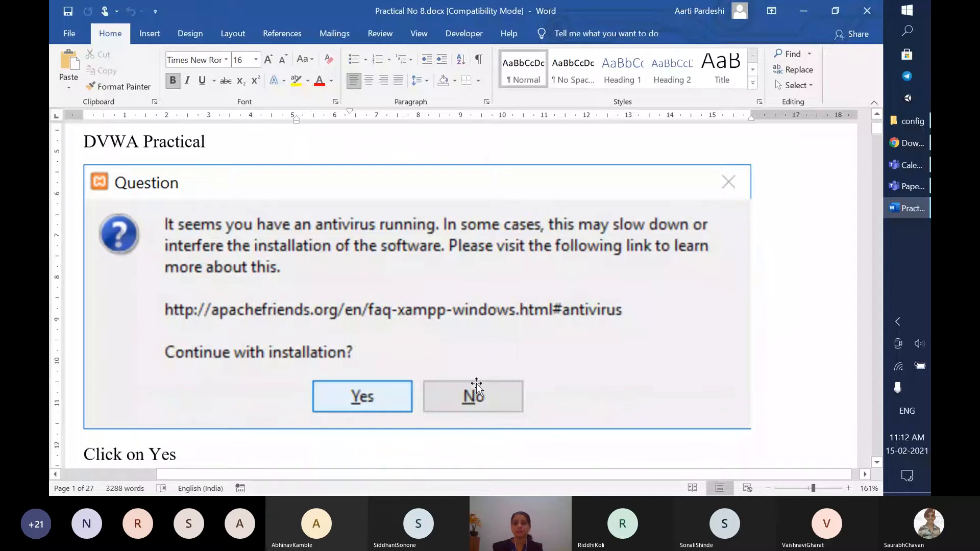
pyautogui.scroll(-1, 476, 384)
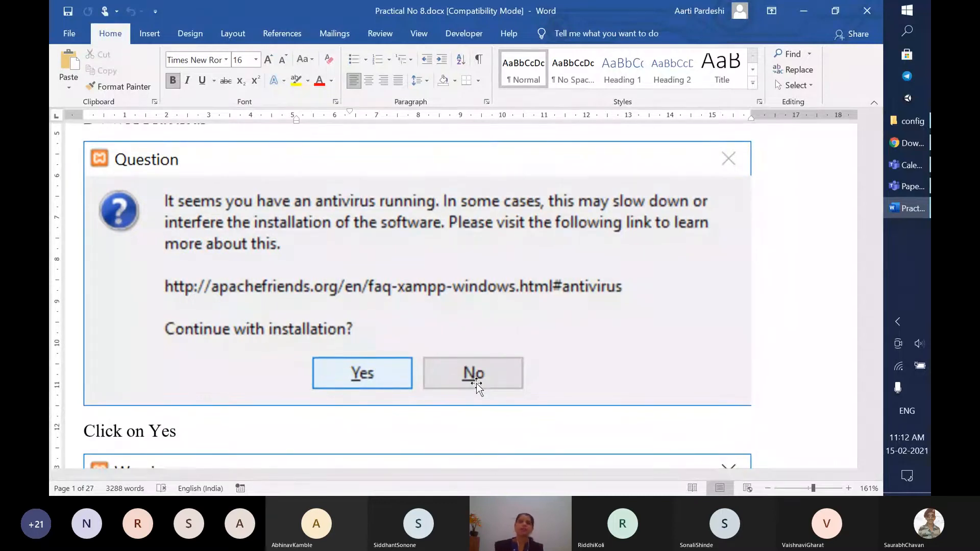
pyautogui.scroll(-5, 477, 384)
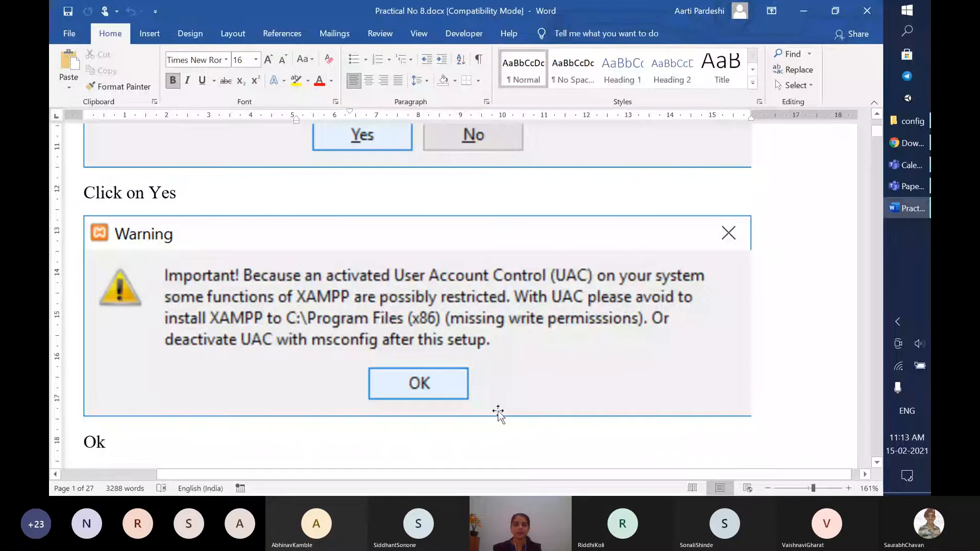
pyautogui.scroll(-10, 499, 414)
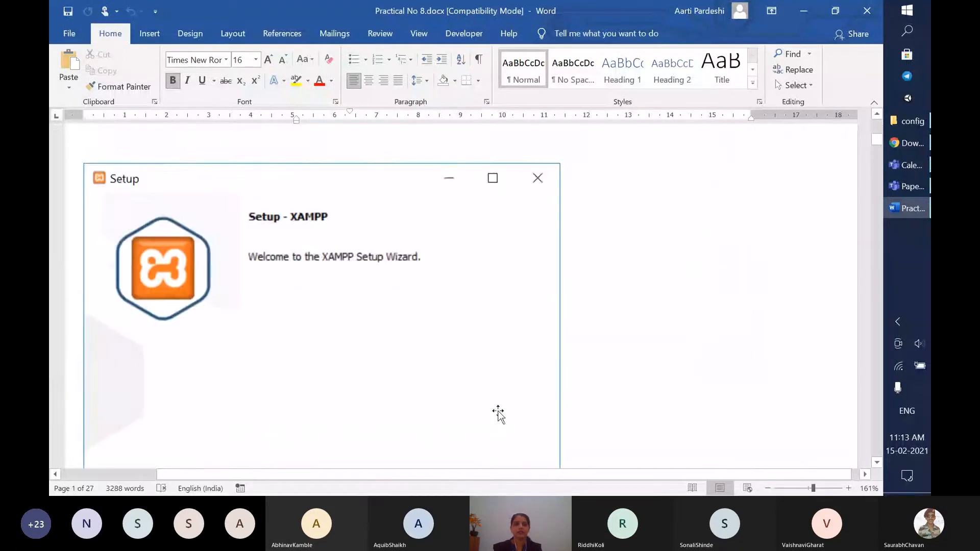
pyautogui.scroll(-3, 498, 414)
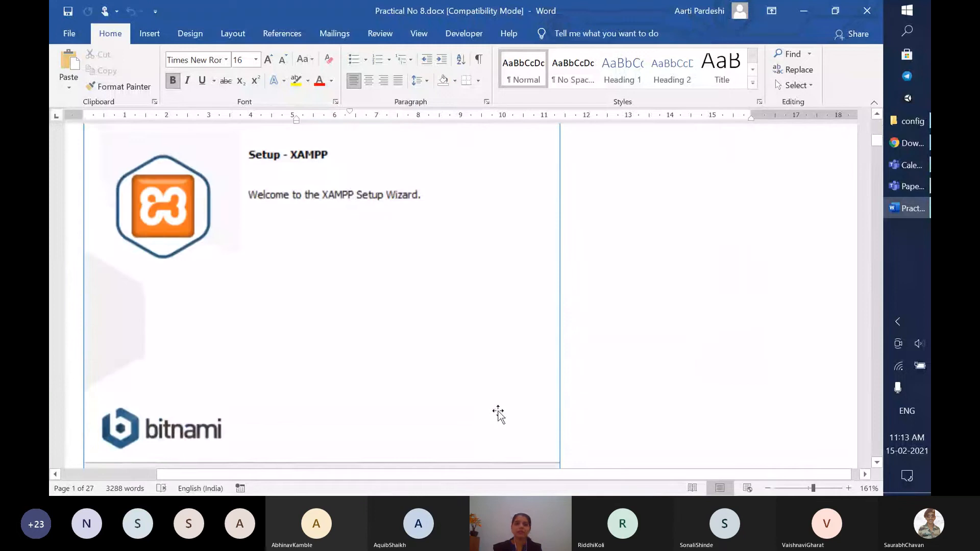
# Review the remaining XAMPP installation screenshots in the document, from component selection and install folder through unpacking to the Finish screen
pyautogui.scroll(-9, 498, 376)
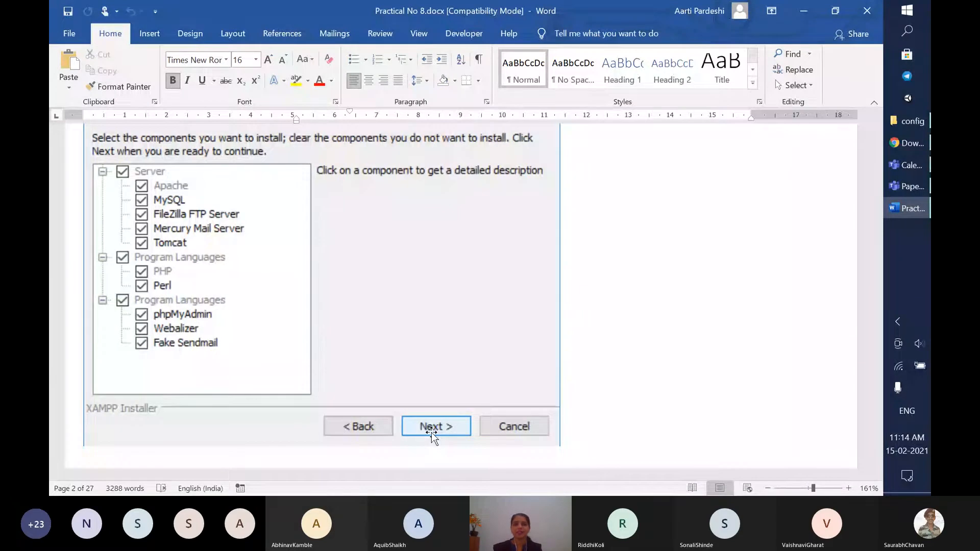
pyautogui.scroll(-10, 433, 432)
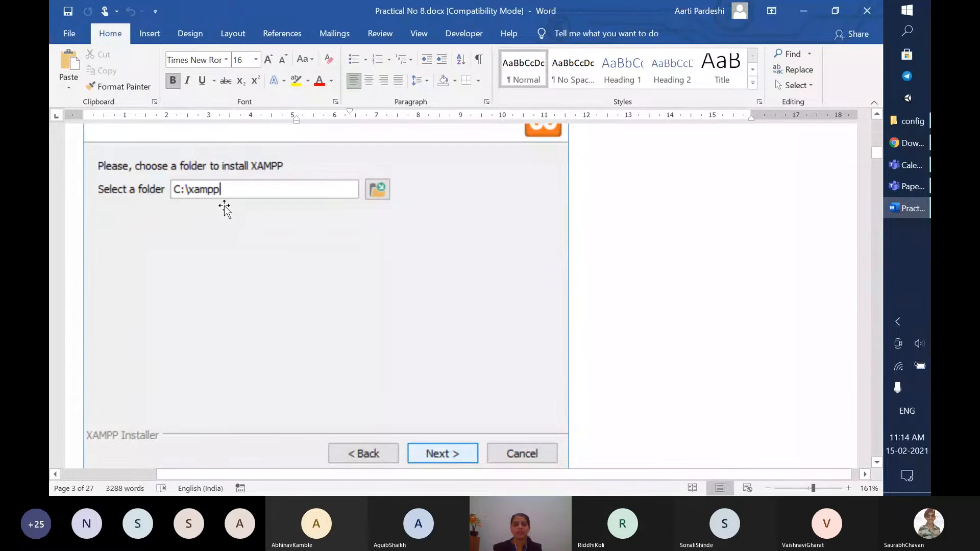
pyautogui.scroll(-3, 388, 296)
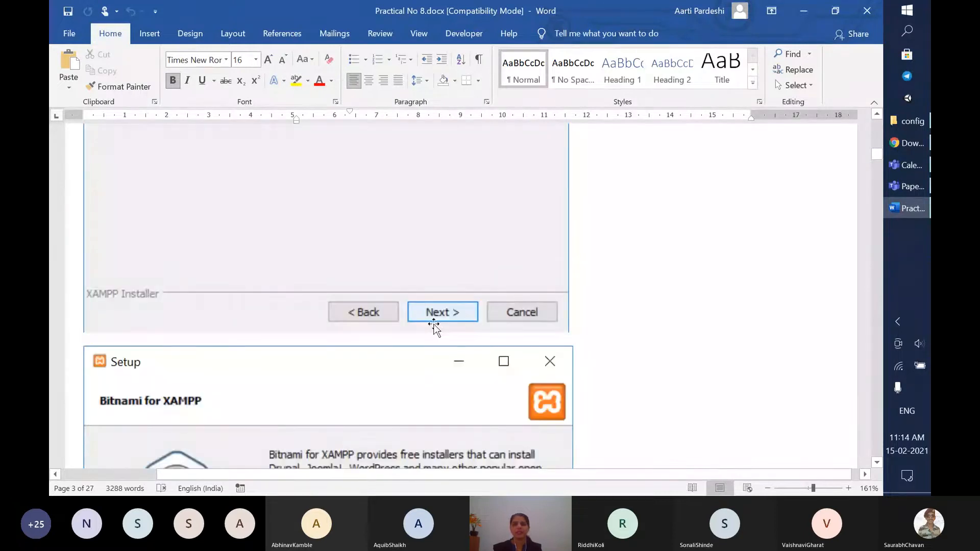
pyautogui.scroll(-3, 434, 327)
pyautogui.scroll(-5, 434, 327)
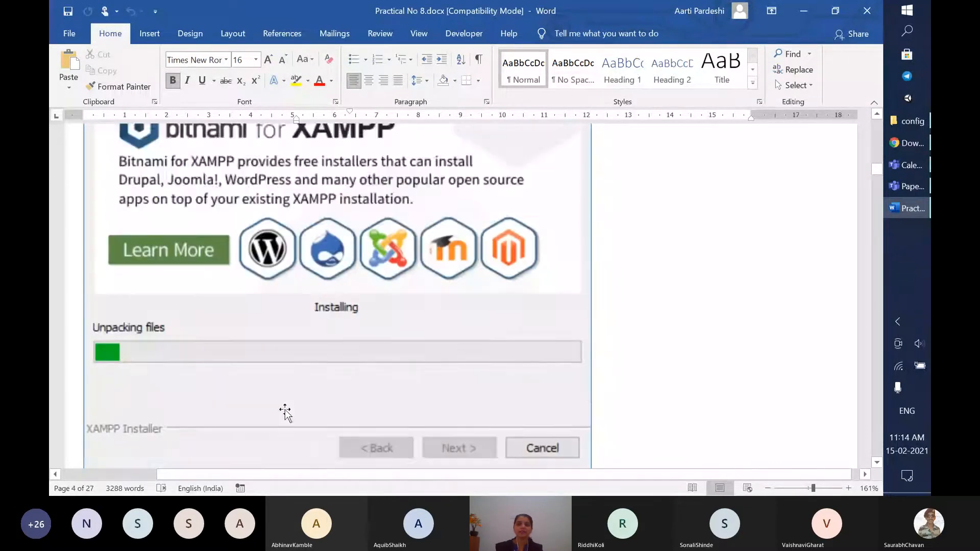
pyautogui.scroll(-2, 284, 413)
pyautogui.scroll(-4, 278, 424)
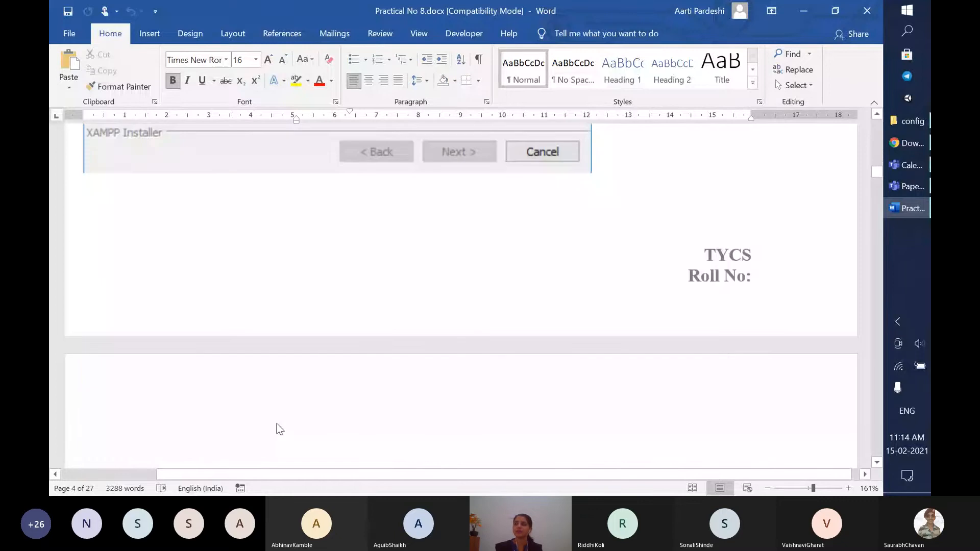
pyautogui.scroll(-6, 279, 429)
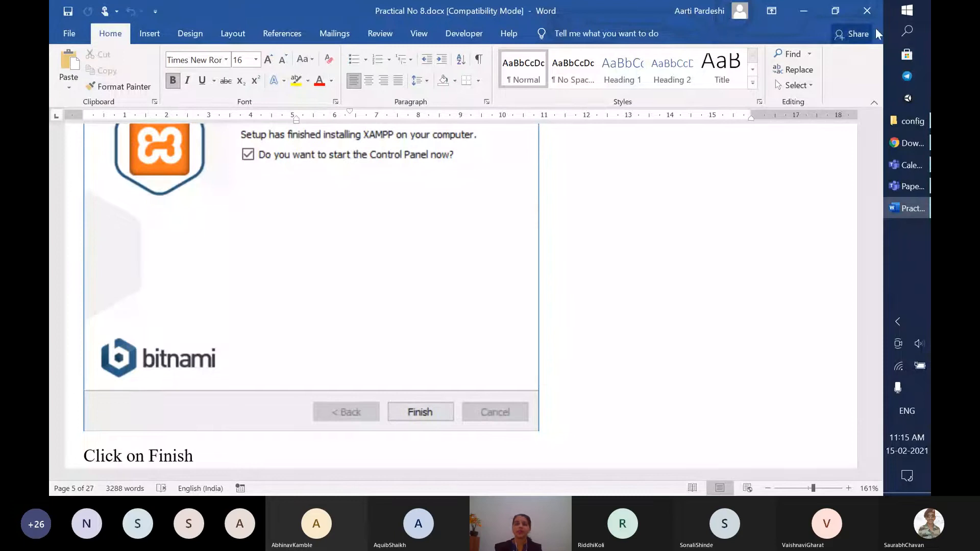
# Find XAMPP Control Panel with the Windows search and run it as administrator
pyautogui.click(923, 10)
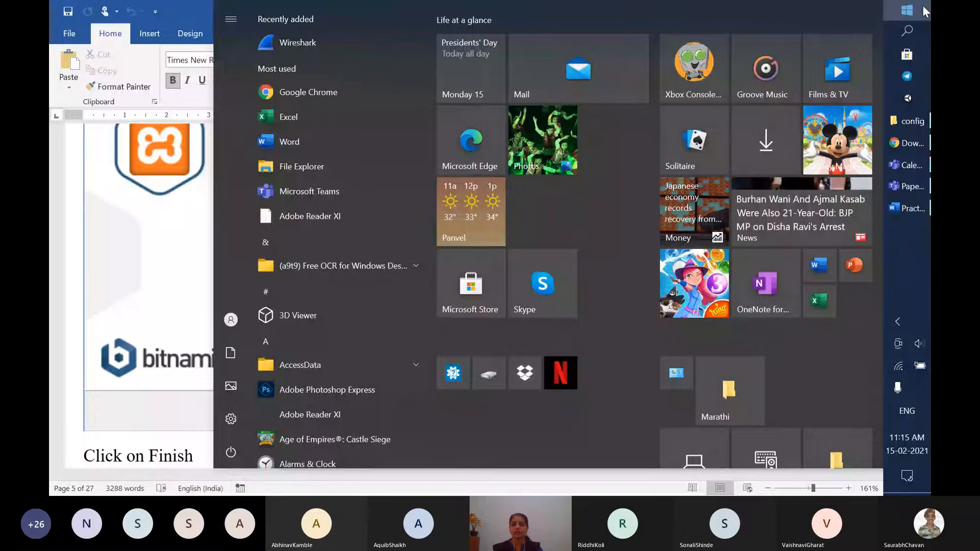
pyautogui.write('xampp')
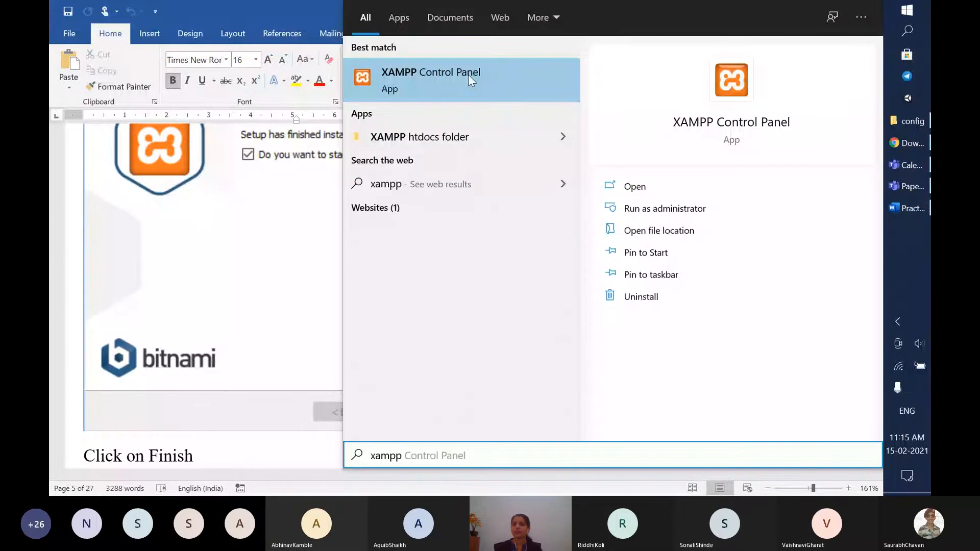
pyautogui.click(630, 209)
pyautogui.click(914, 267)
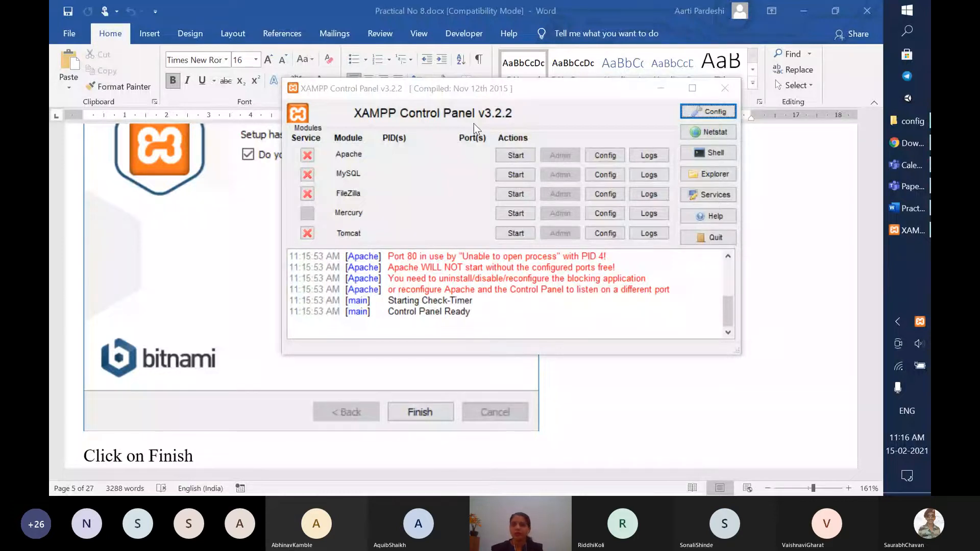
# Switch to the Paper V Game Programming meeting in Teams and look through the participants list
pyautogui.click(910, 186)
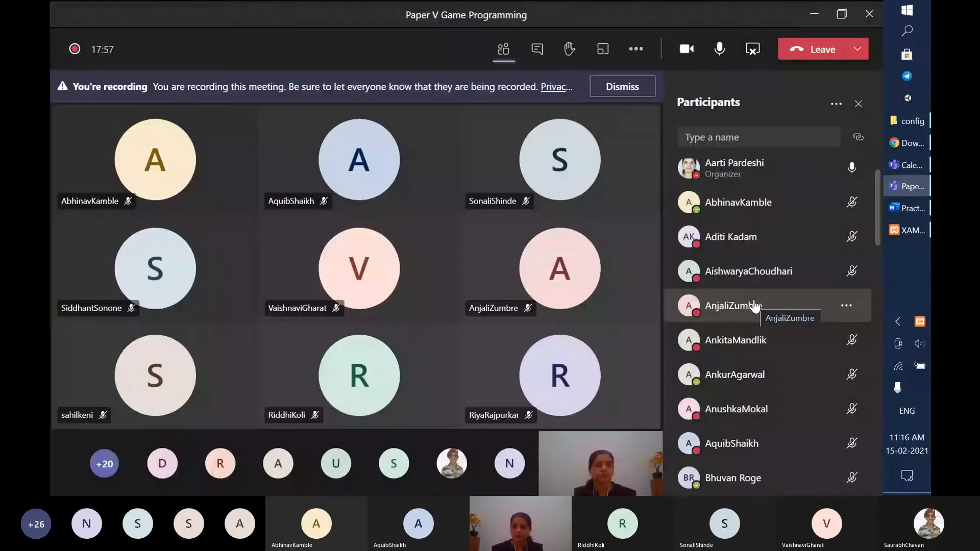
pyautogui.scroll(1, 754, 305)
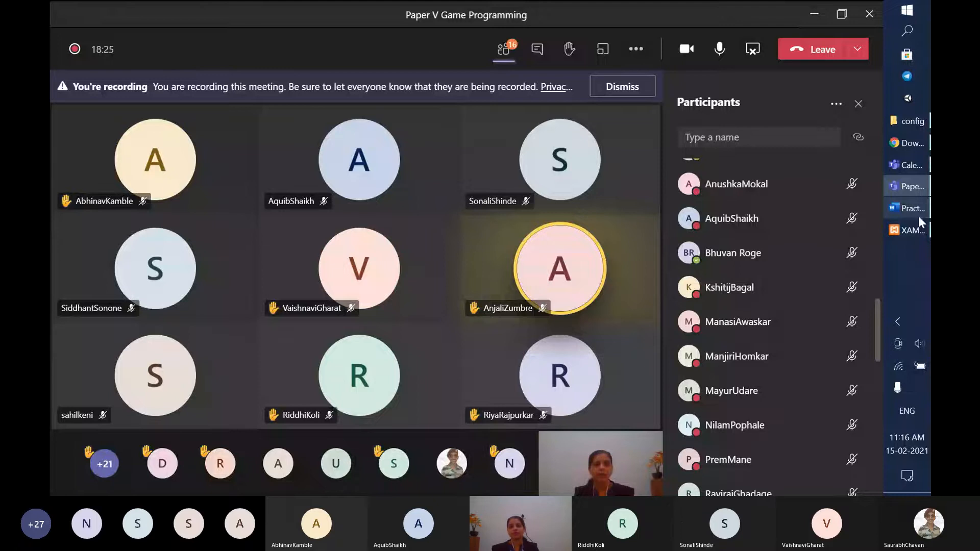
# Bring up XAMPP Control Panel, switch to the config folder in File Explorer, and show the folder's full path
pyautogui.click(913, 230)
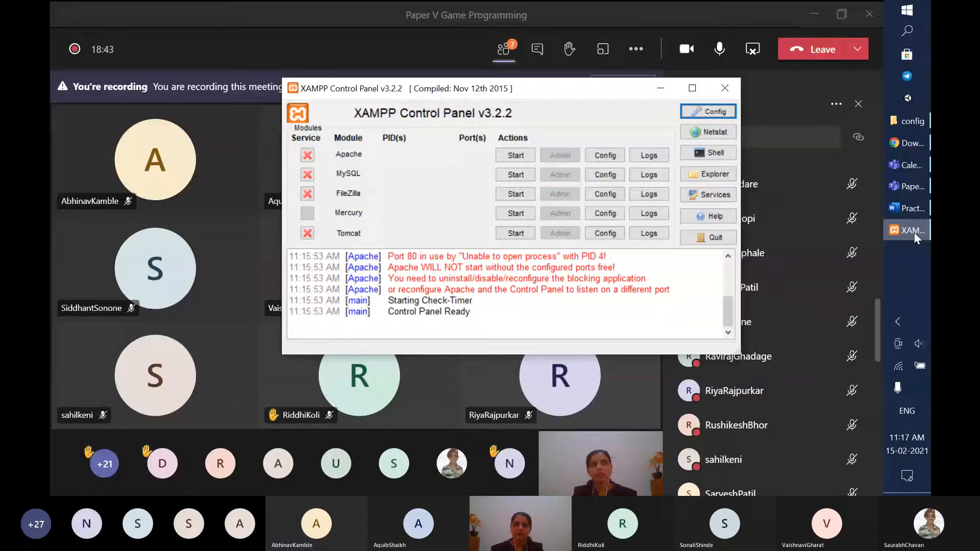
pyautogui.click(913, 121)
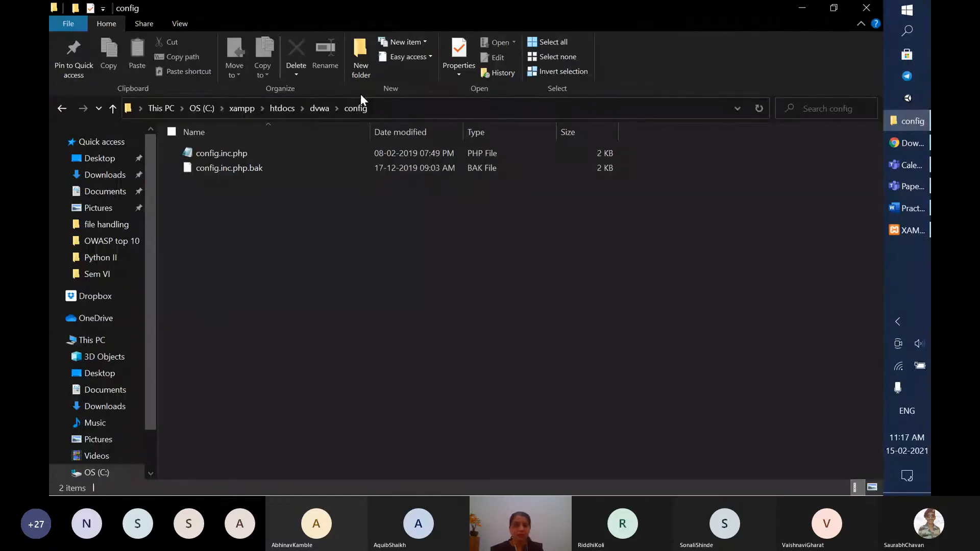
pyautogui.click(386, 109)
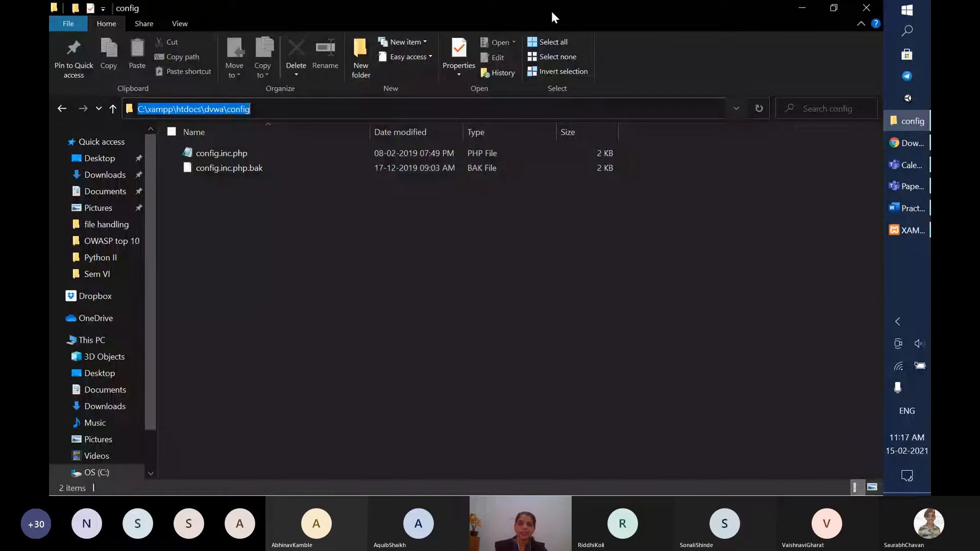
# Switch to Chrome, search Google for "dvwa download", and open the dvwa.co.uk site at its download section
pyautogui.hotkey('alt', 'Tab')
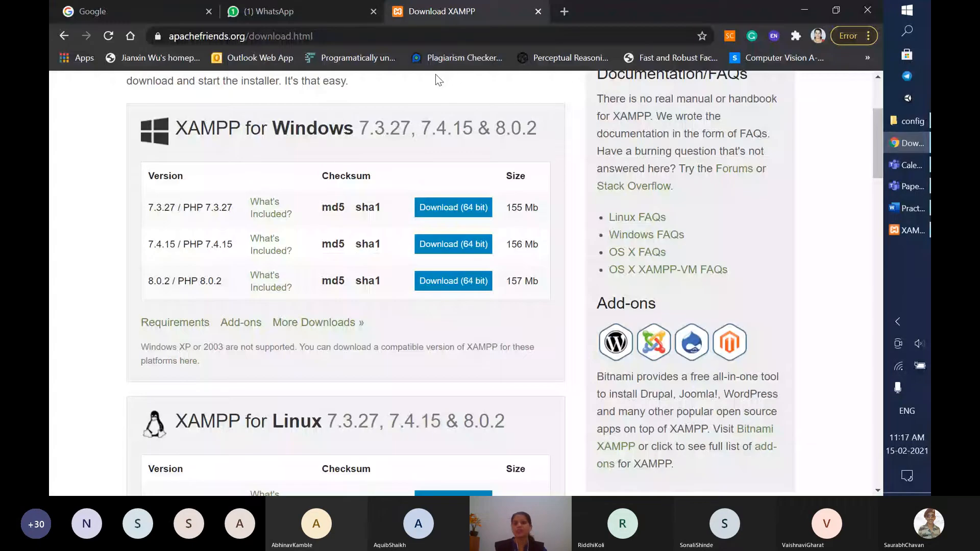
pyautogui.click(161, 10)
pyautogui.write('dvwa')
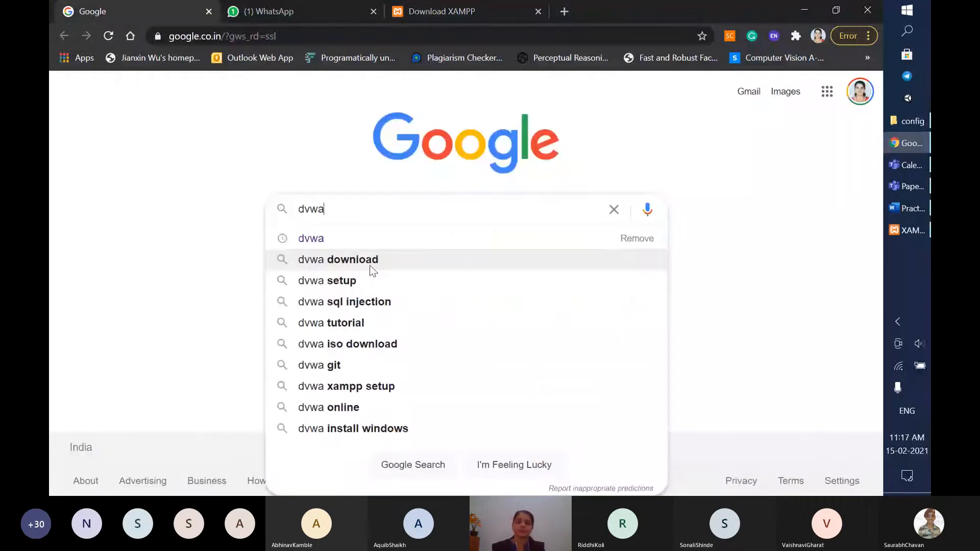
pyautogui.press('Down')
pyautogui.click(370, 265)
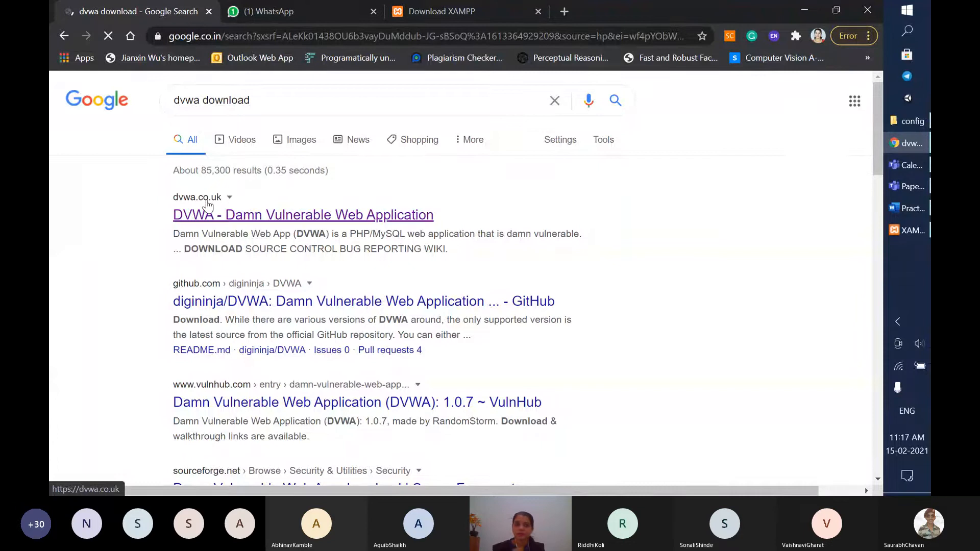
pyautogui.click(243, 217)
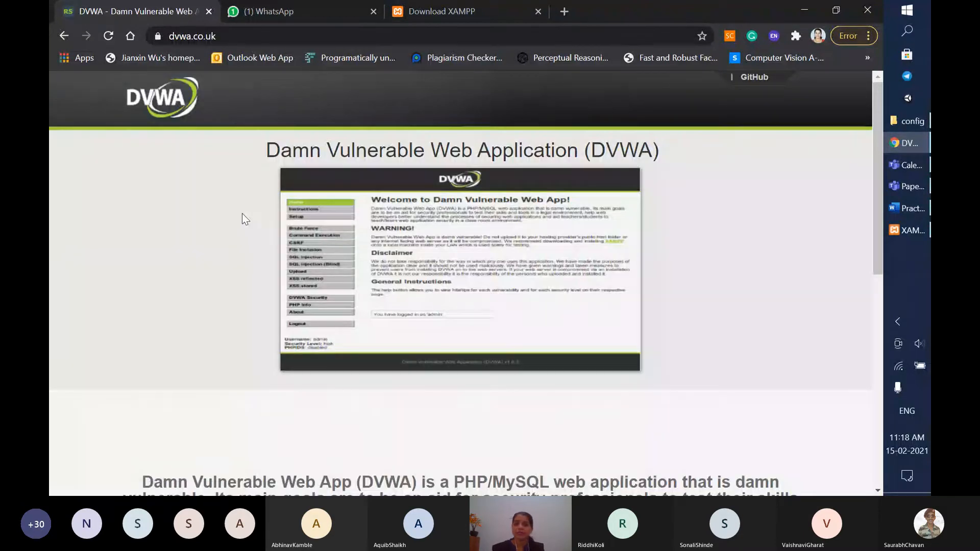
pyautogui.scroll(-7, 276, 390)
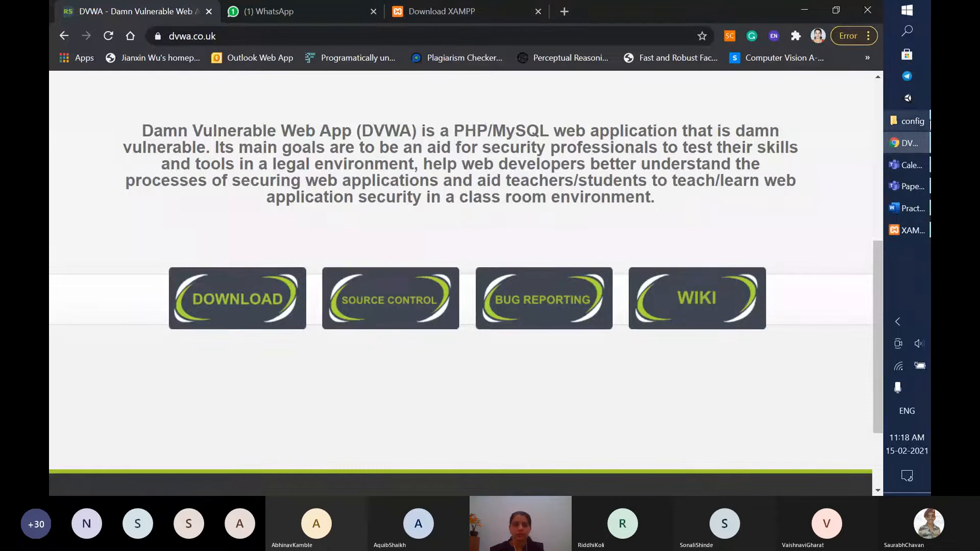
# Switch to File Explorer and walk through the htdocs and dvwa folders of xampp into the config folder
pyautogui.click(911, 118)
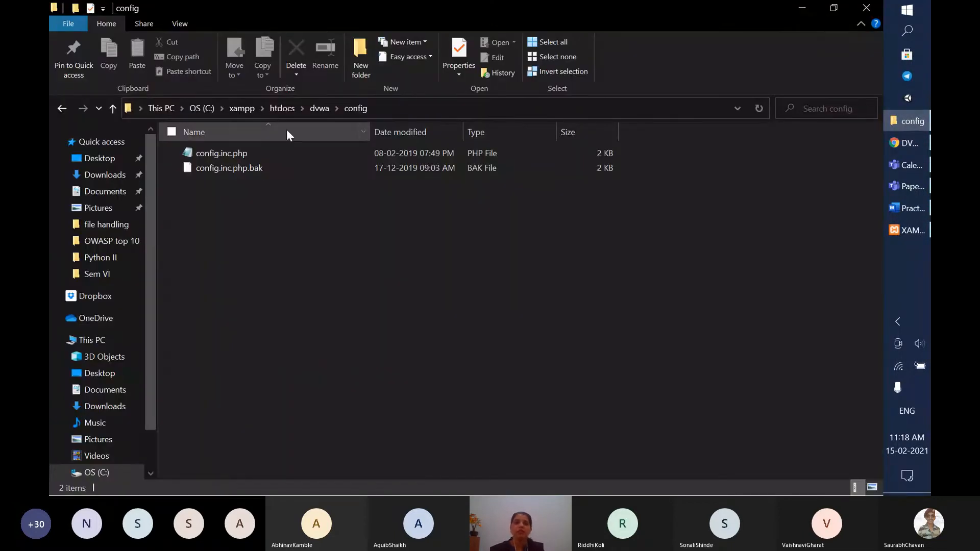
pyautogui.click(282, 108)
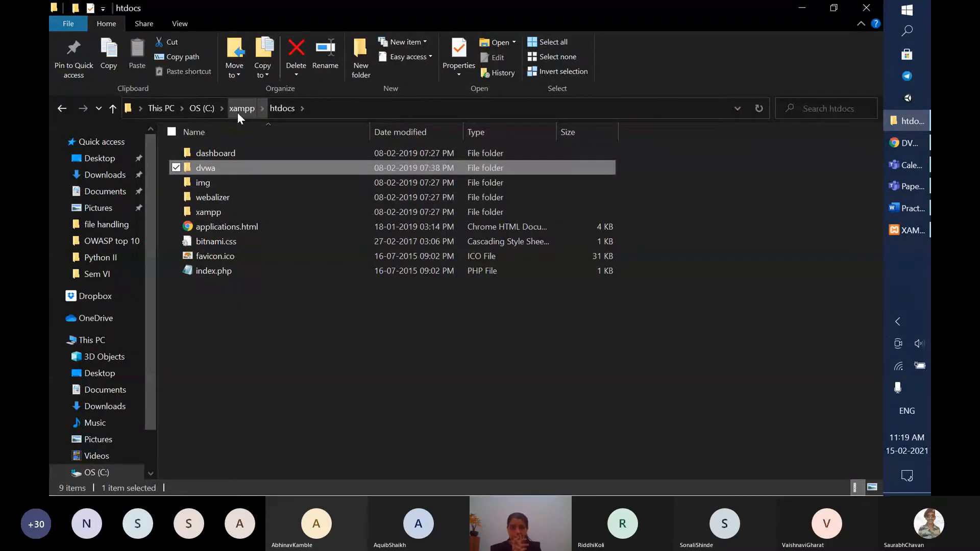
pyautogui.doubleClick(225, 170)
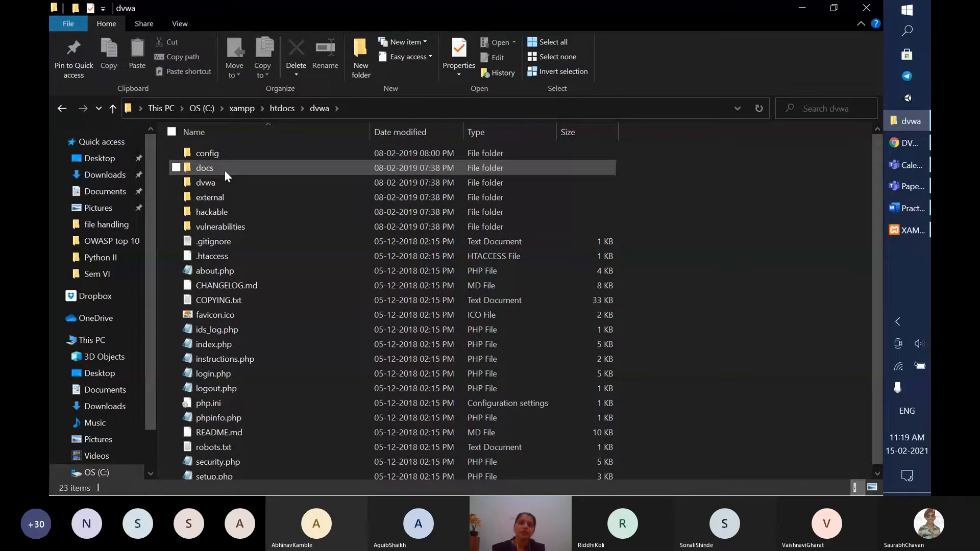
pyautogui.doubleClick(228, 158)
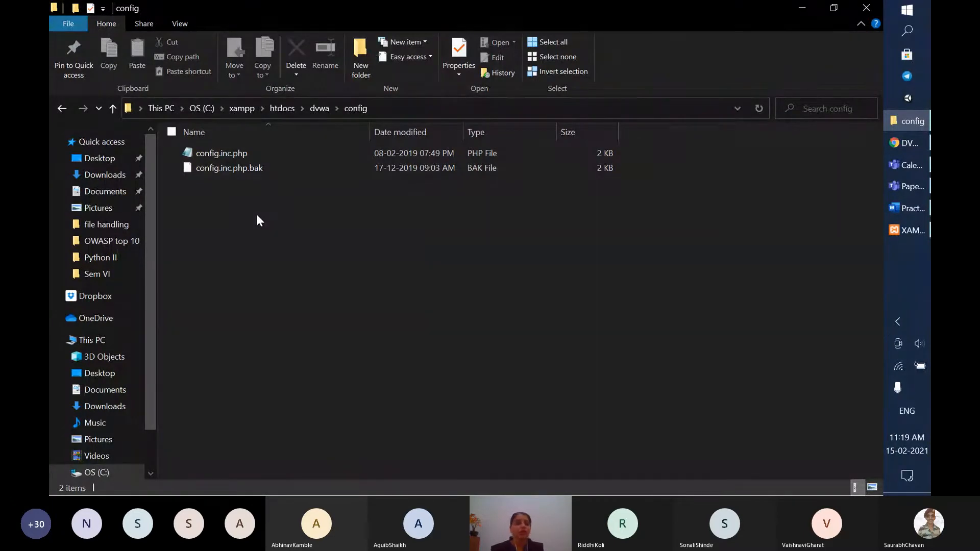
pyautogui.click(247, 154)
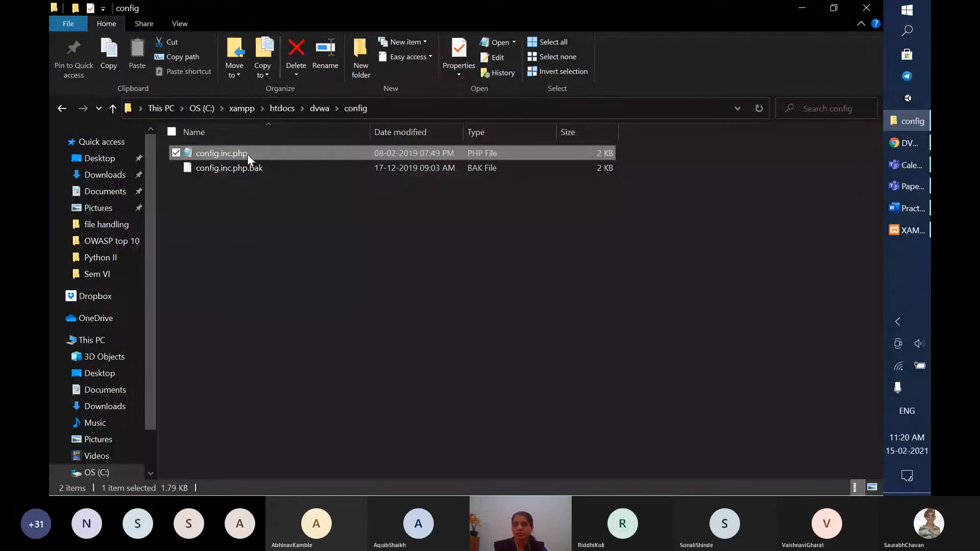
pyautogui.click(261, 152)
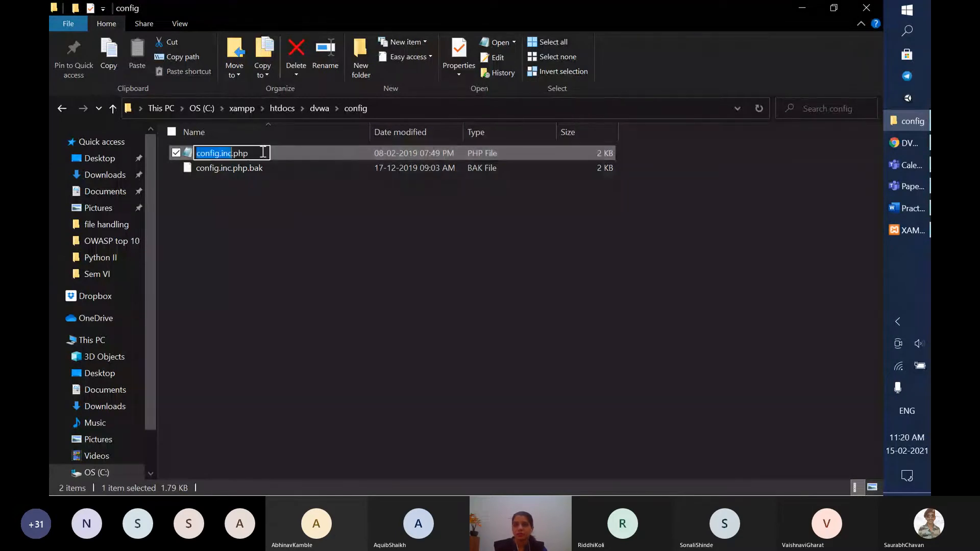
pyautogui.click(255, 144)
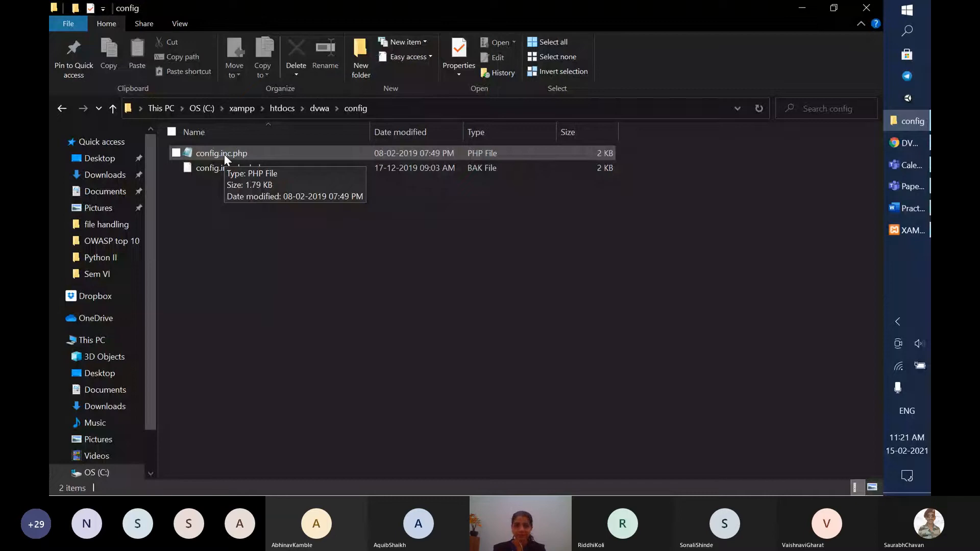
# Open Apache's httpd.conf from XAMPP Control Panel and maximize its Notepad window
pyautogui.click(917, 232)
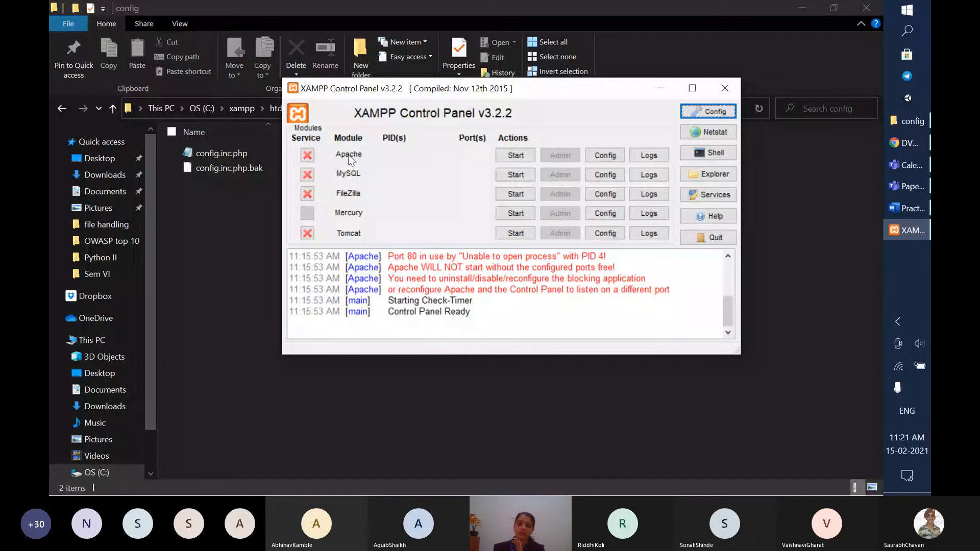
pyautogui.click(609, 161)
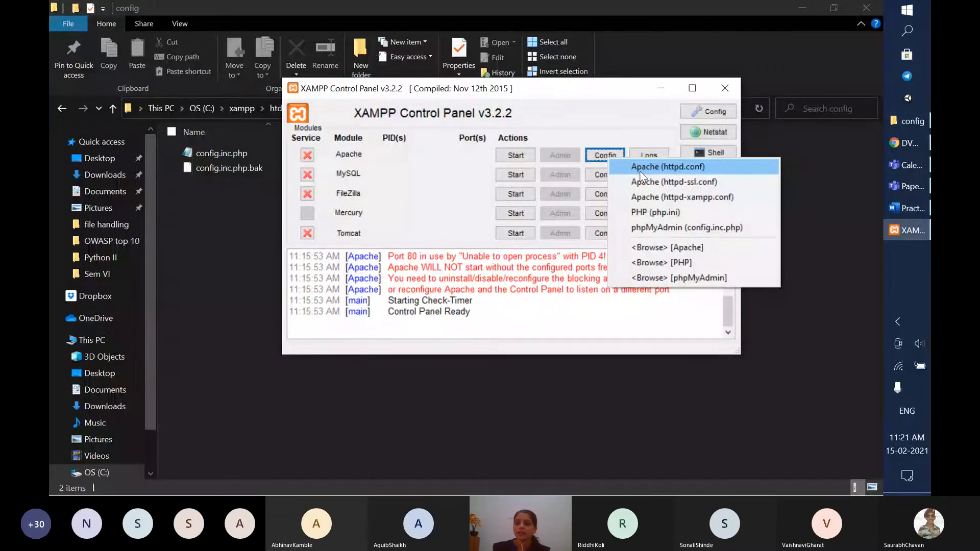
pyautogui.click(642, 173)
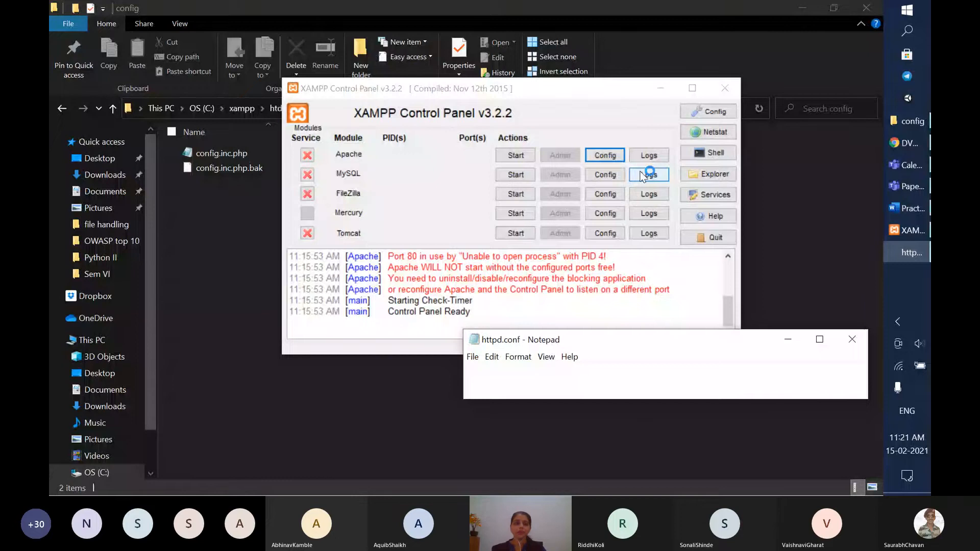
pyautogui.click(820, 339)
# Search httpd.conf for 80 and highlight the port number on the active Listen line
pyautogui.hotkey('ctrl', 'f')
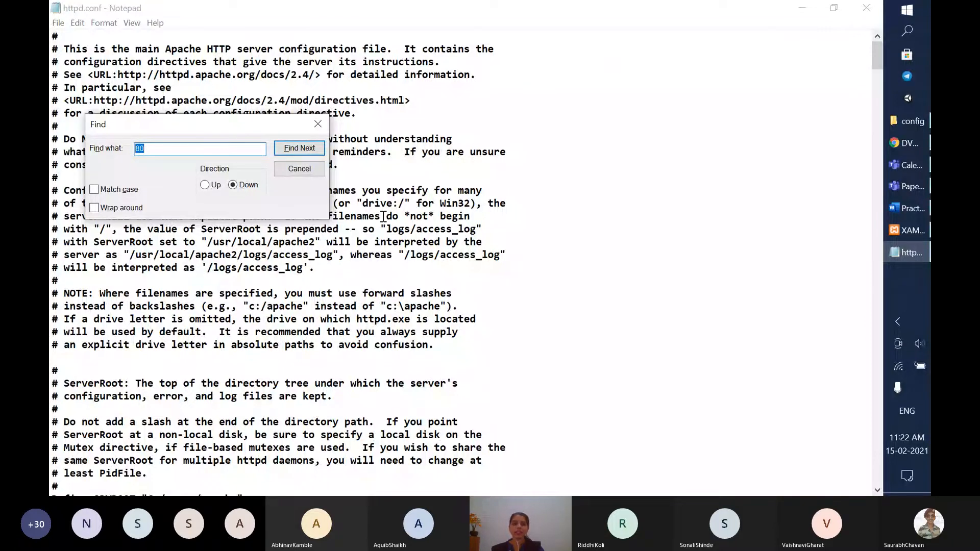
pyautogui.click(300, 152)
pyautogui.click(301, 152)
pyautogui.scroll(-2, 71, 397)
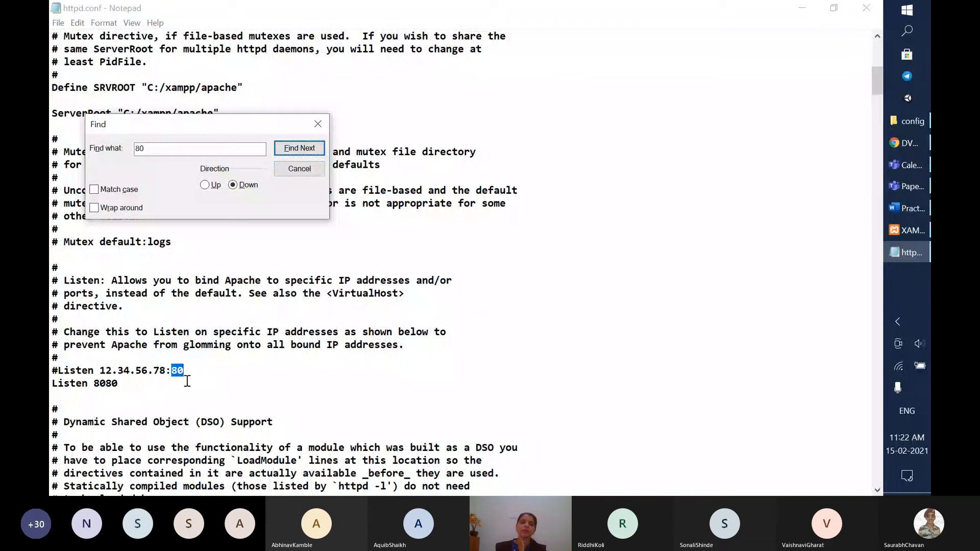
pyautogui.scroll(-1, 173, 404)
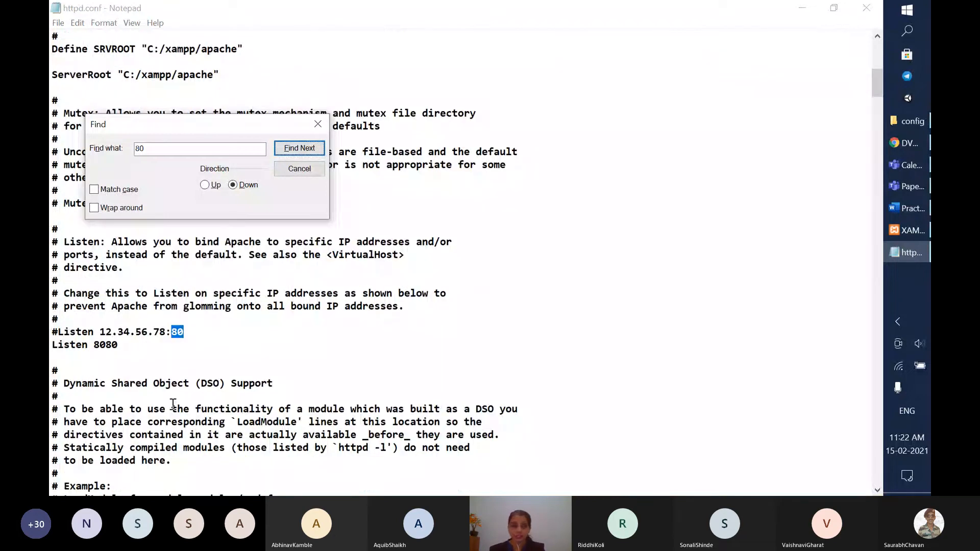
pyautogui.scroll(-1, 197, 294)
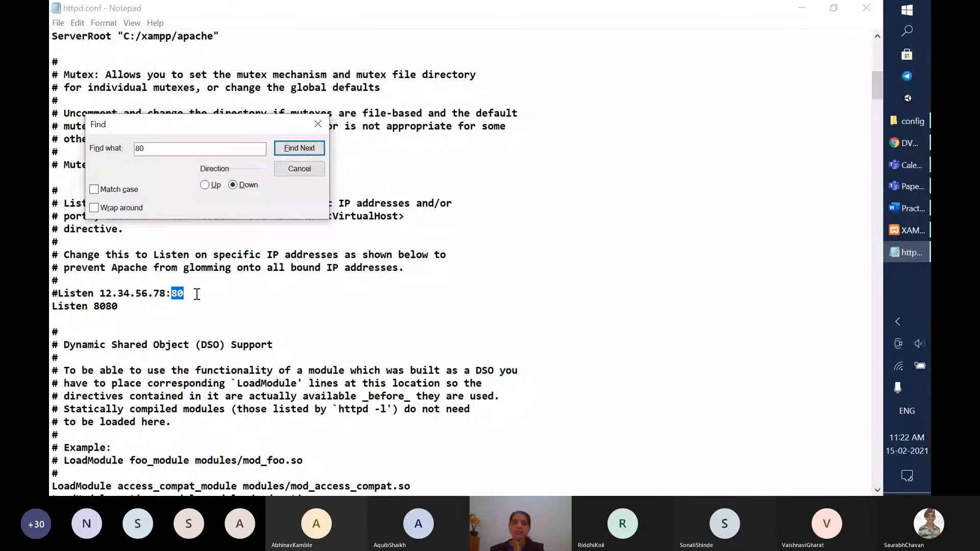
pyautogui.click(131, 305)
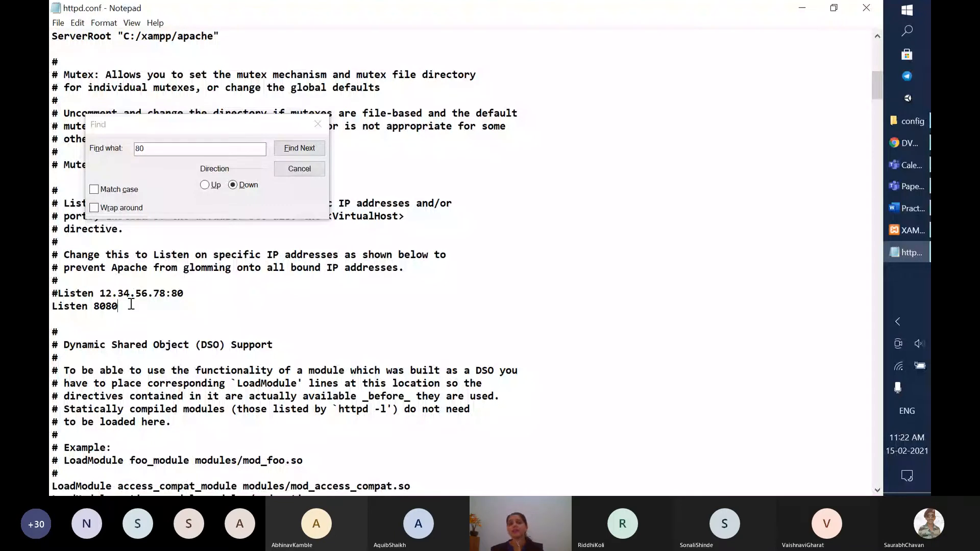
pyautogui.doubleClick(130, 304)
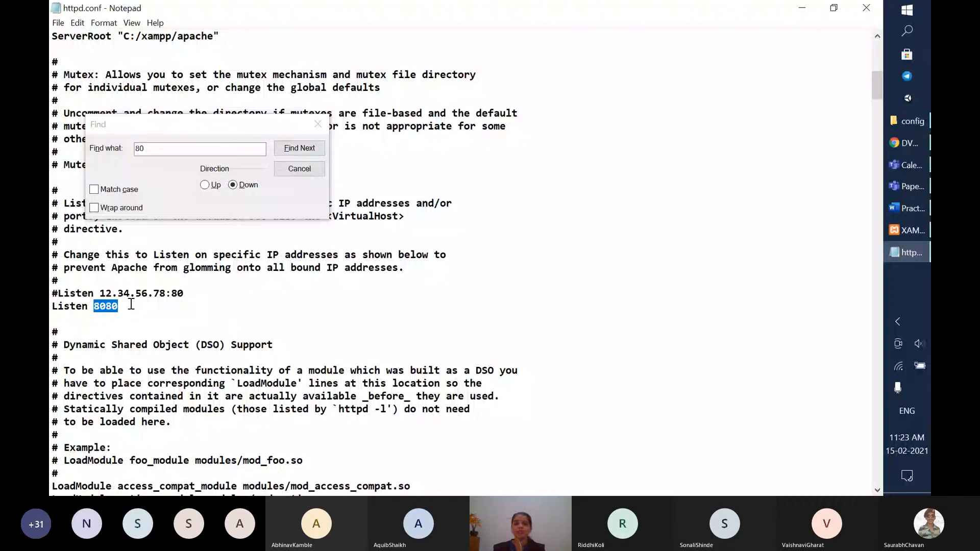
# Find the next occurrence of 80 and examine the port on the ServerName localhost line
pyautogui.click(300, 149)
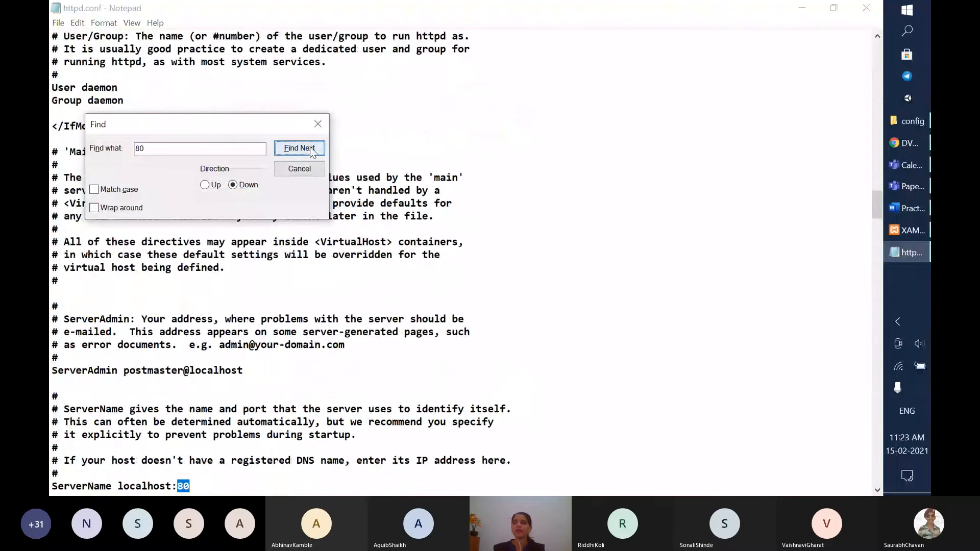
pyautogui.scroll(-3, 288, 427)
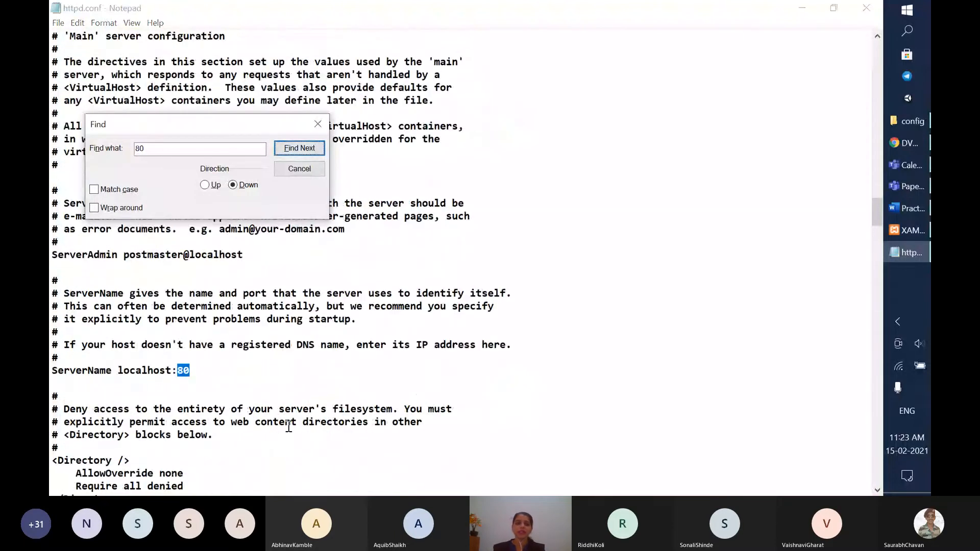
pyautogui.click(209, 366)
pyautogui.scroll(-1, 209, 366)
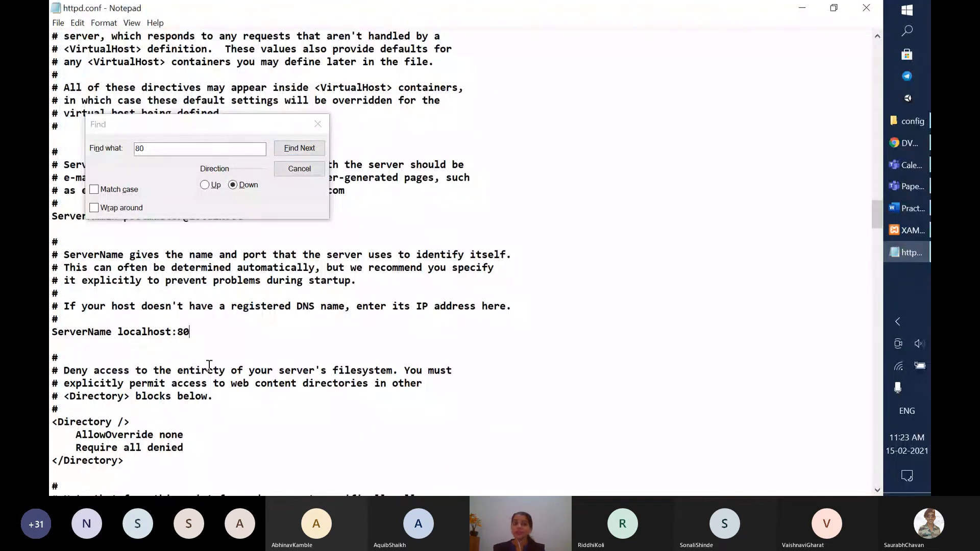
pyautogui.scroll(-1, 209, 366)
# Check the rest of httpd.conf for further occurrences of 80 and close the search
pyautogui.press('F3')
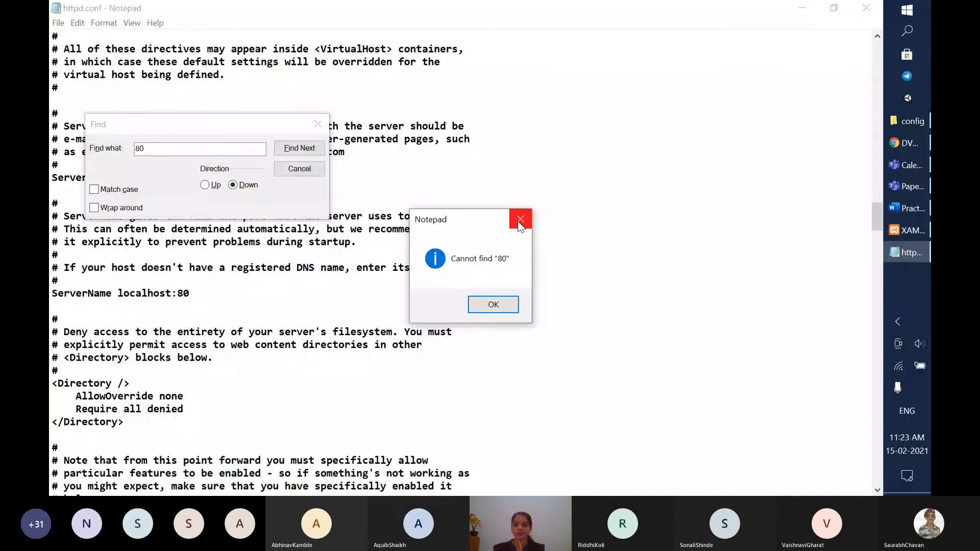
pyautogui.click(520, 219)
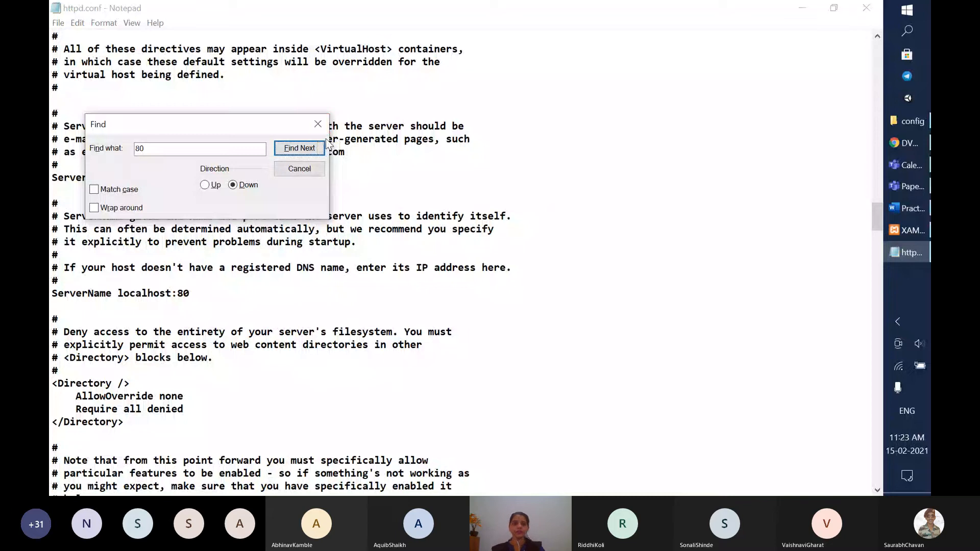
pyautogui.click(301, 153)
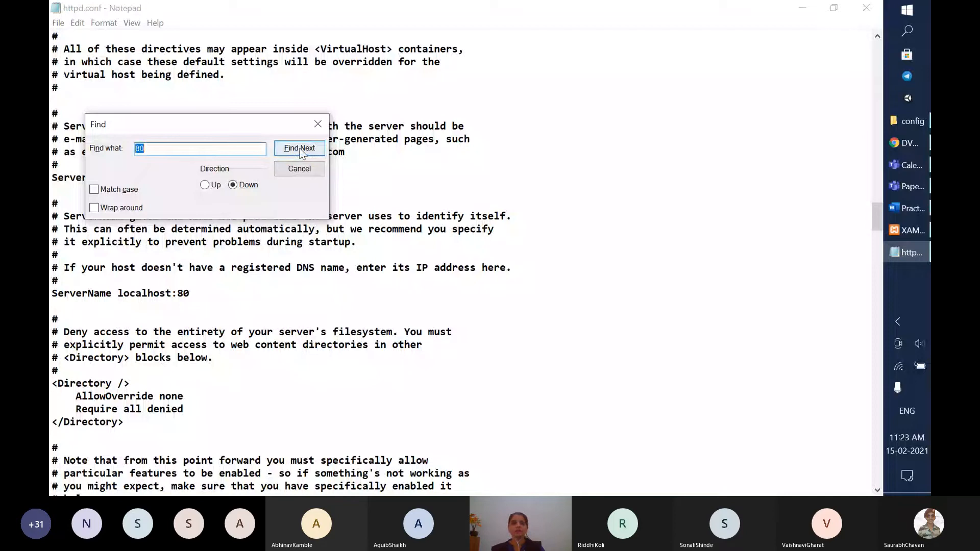
pyautogui.click(301, 153)
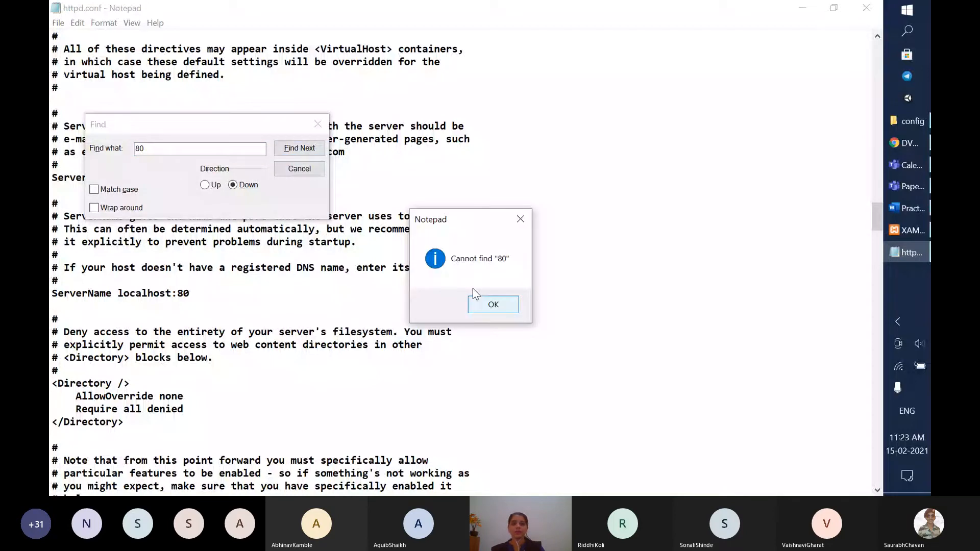
pyautogui.click(484, 309)
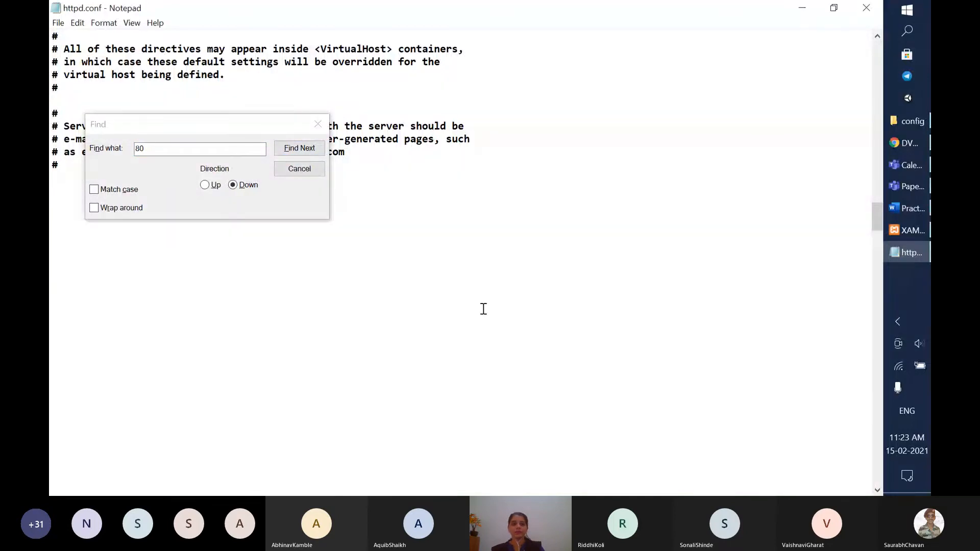
pyautogui.click(300, 168)
# Return to the start of httpd.conf and search for 80 again to locate the Listen directive
pyautogui.scroll(11, 315, 228)
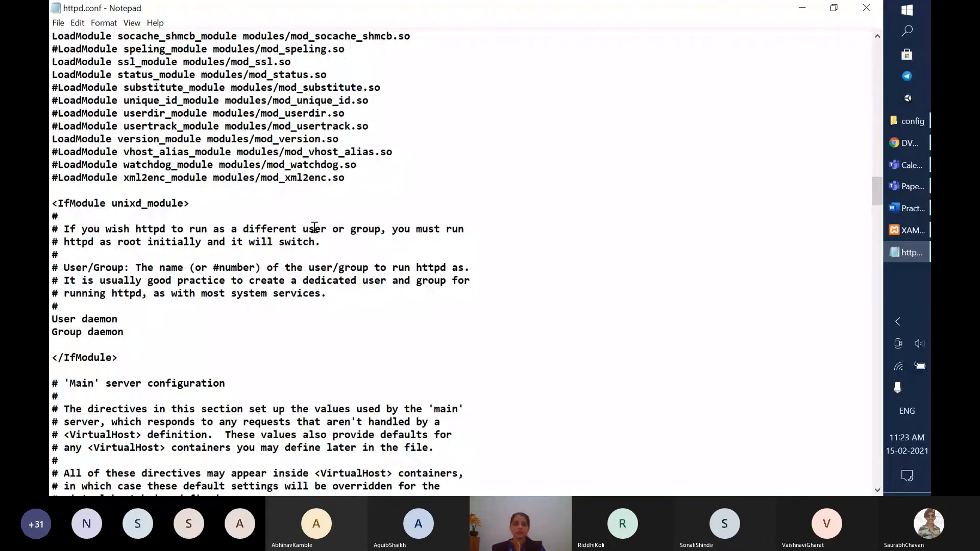
pyautogui.hotkey('ctrl', 'Home')
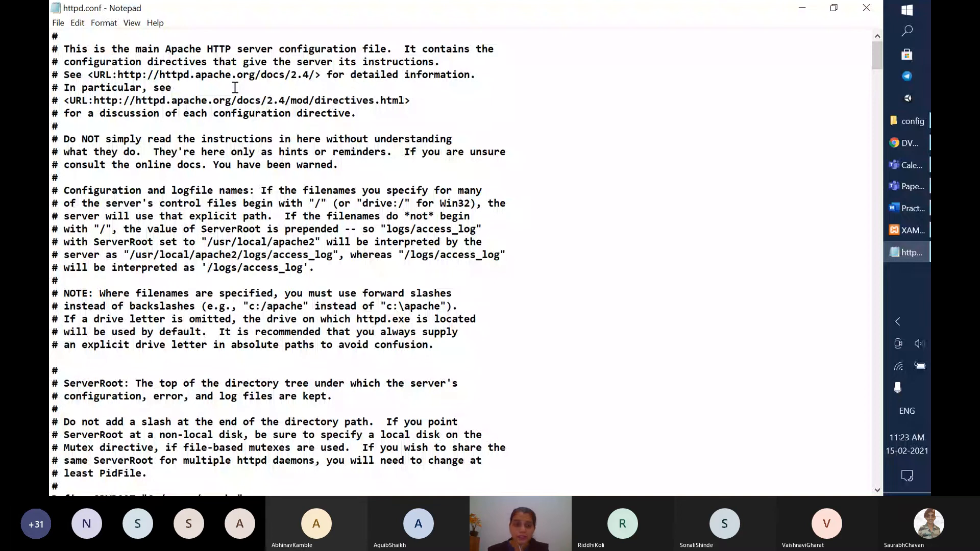
pyautogui.hotkey('ctrl', 'f')
pyautogui.write('80')
pyautogui.press('Return')
pyautogui.click(137, 429)
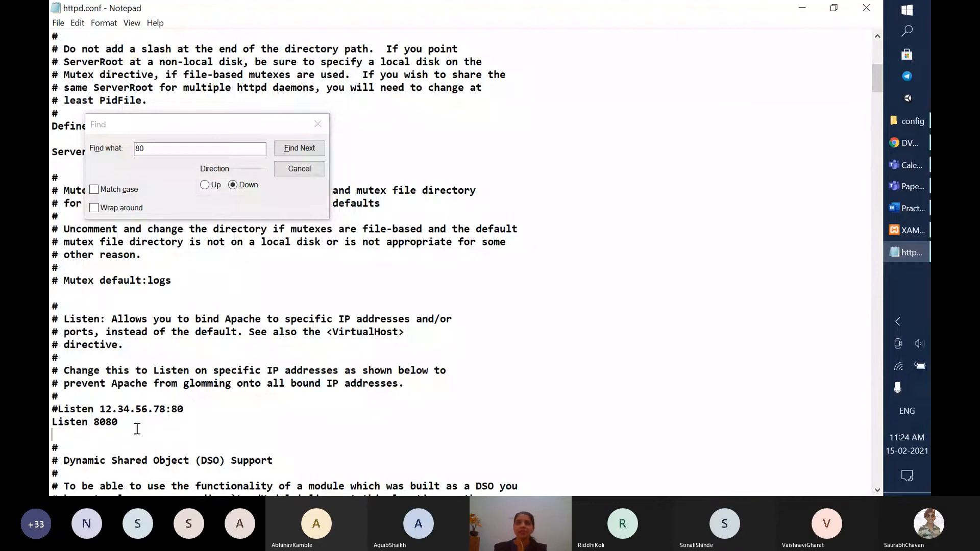
# Close the search and the httpd.conf file, then return to the XAMPP Control Panel
pyautogui.press('Escape')
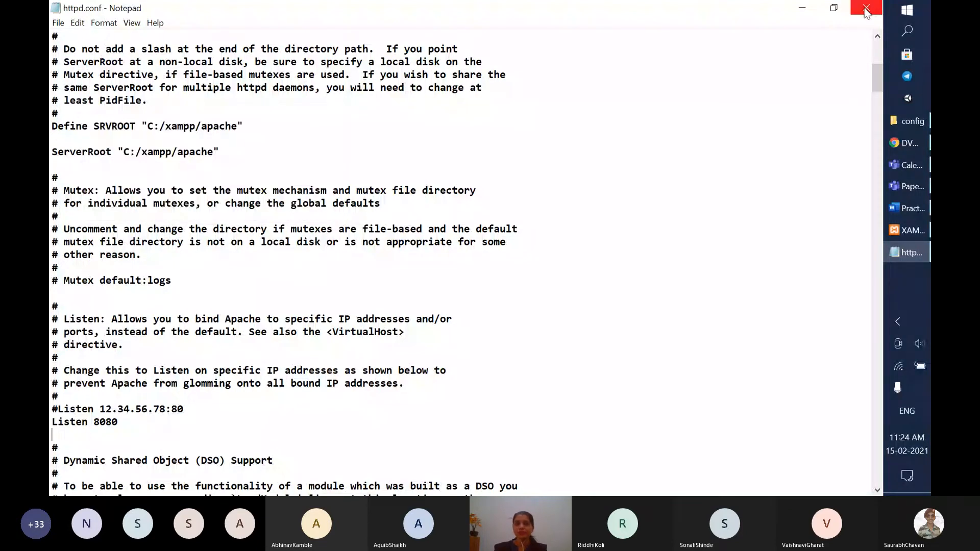
pyautogui.click(867, 8)
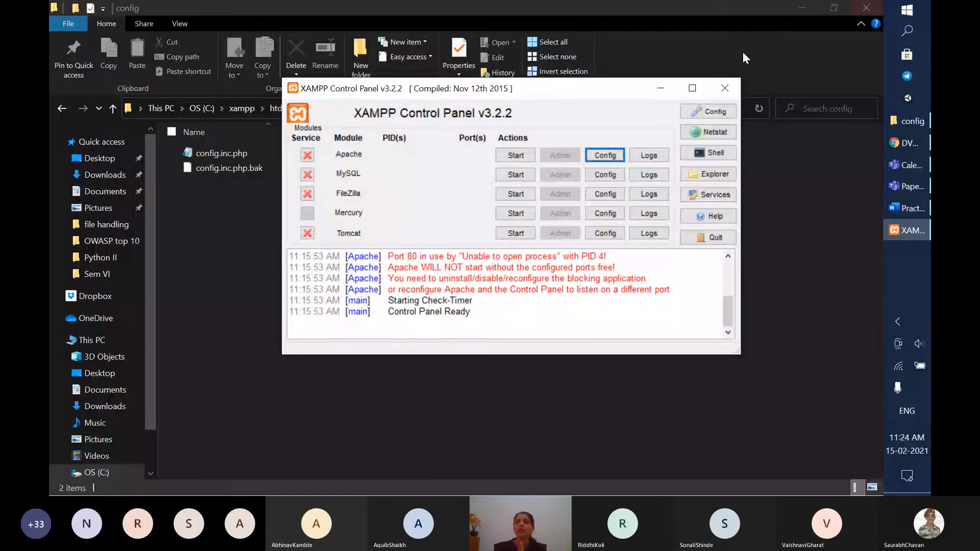
pyautogui.click(661, 90)
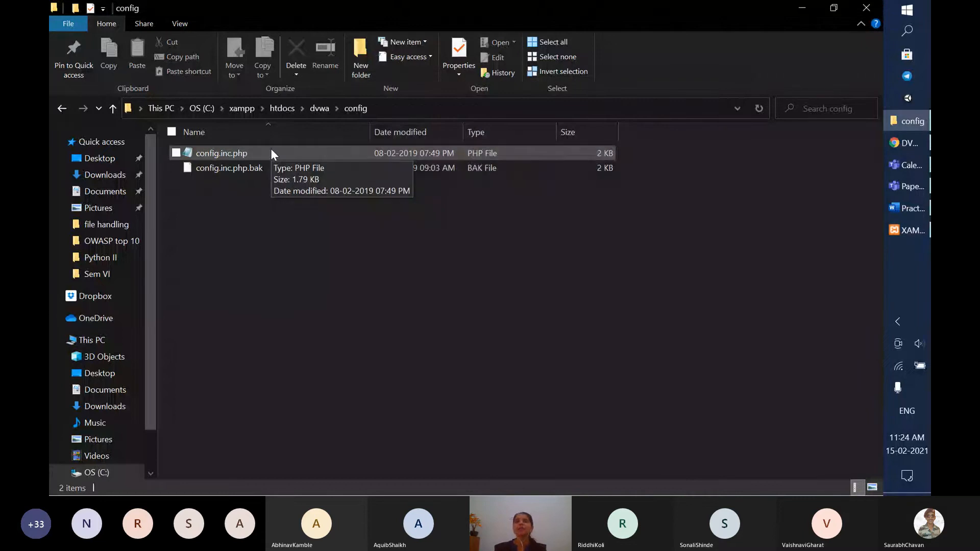
pyautogui.click(900, 228)
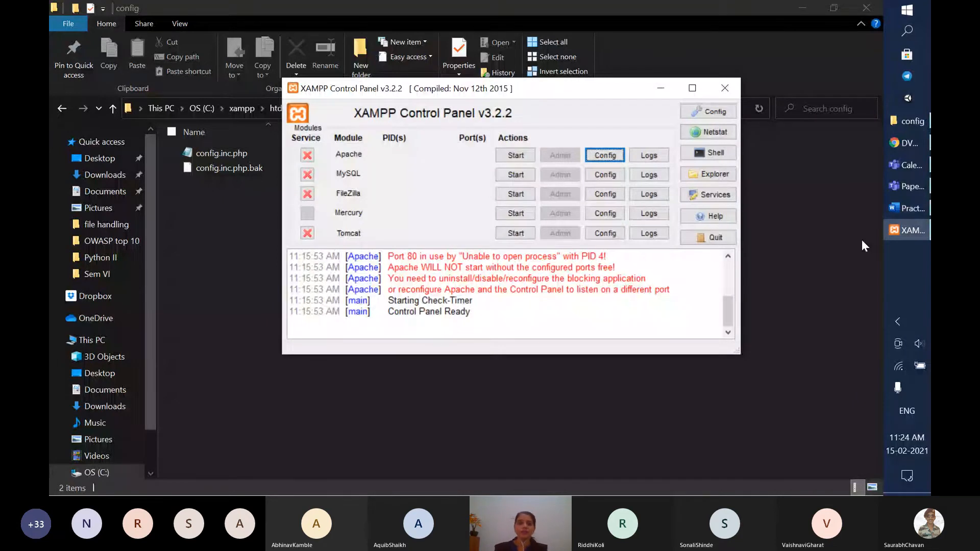
# Switch to the Practical No 8 document in Word and review the instructions from finishing XAMPP setup through changing the Listen port and starting Apache
pyautogui.click(906, 212)
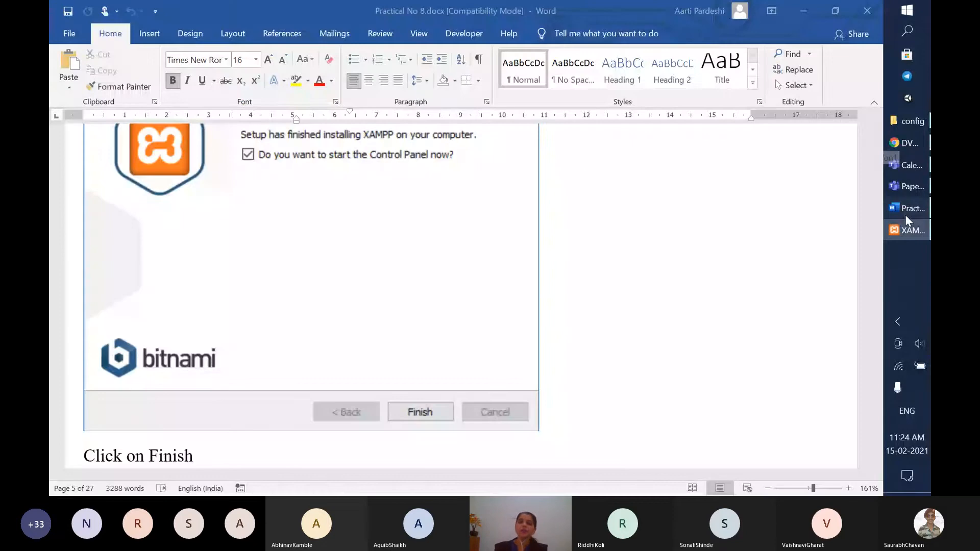
pyautogui.scroll(-1, 376, 278)
pyautogui.scroll(-2, 377, 276)
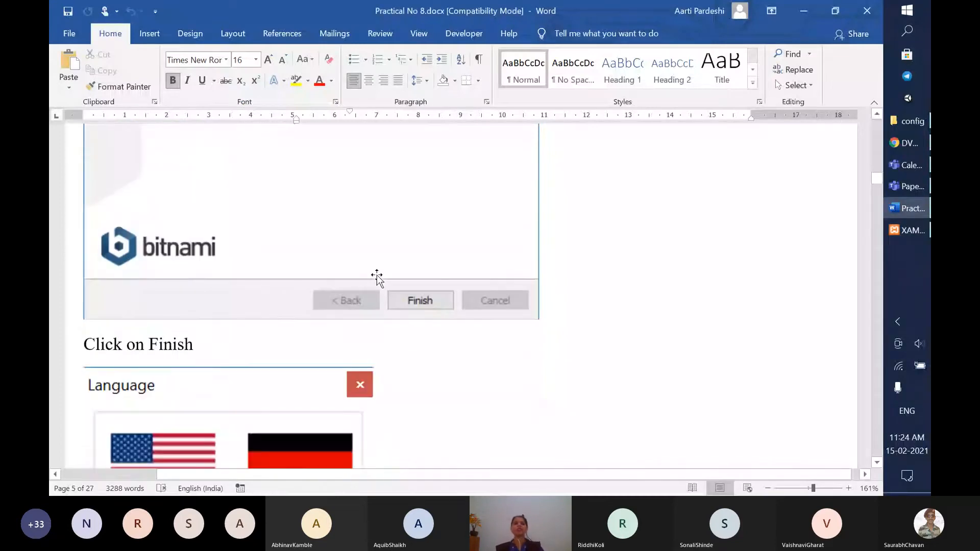
pyautogui.scroll(3, 376, 278)
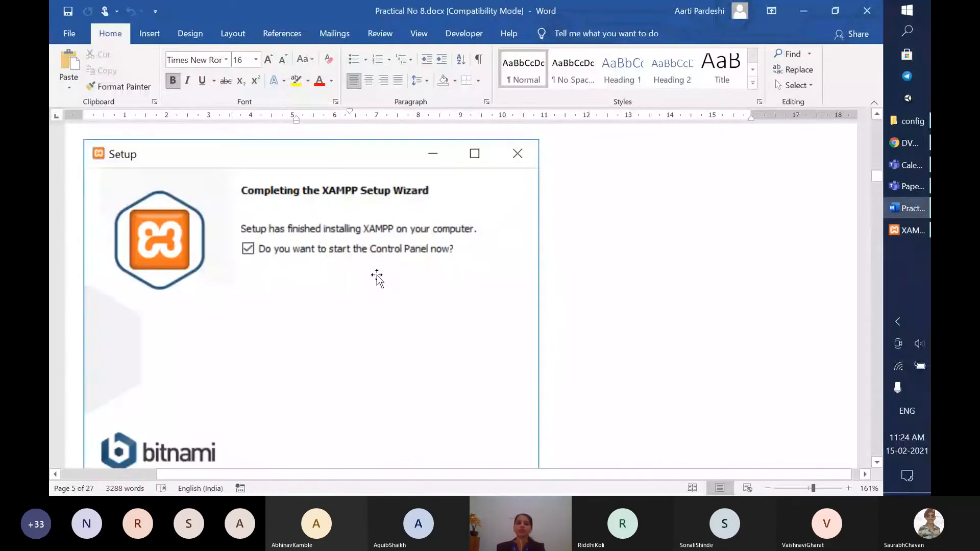
pyautogui.scroll(-6, 378, 276)
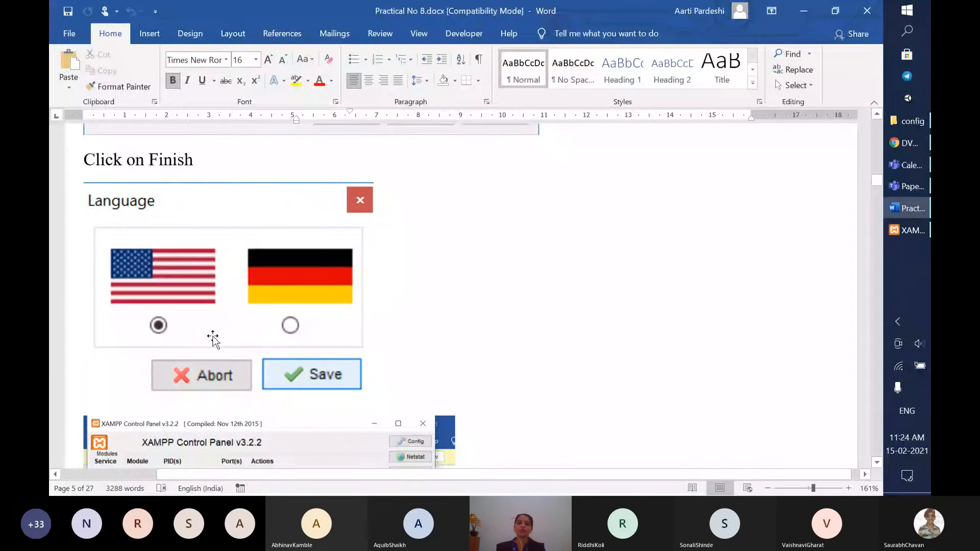
pyautogui.scroll(-5, 213, 338)
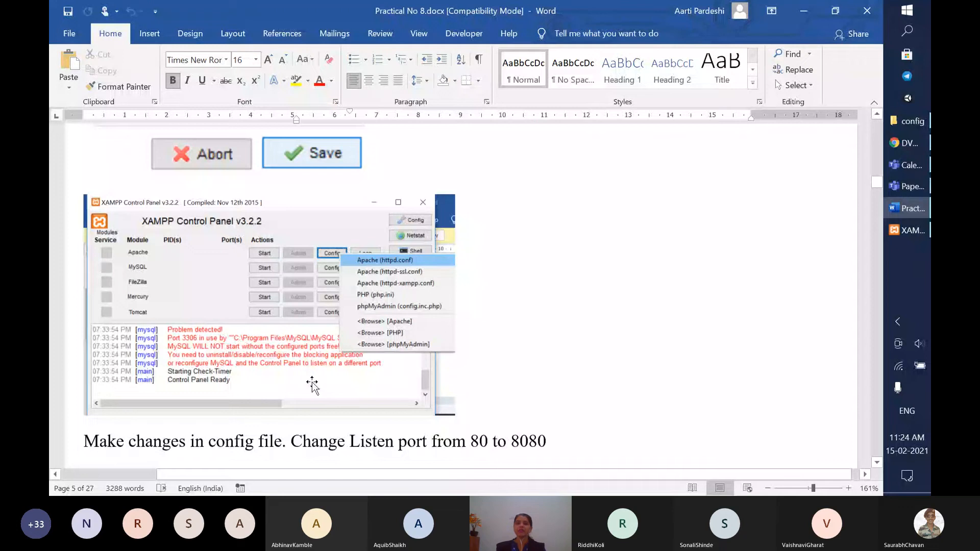
pyautogui.scroll(-3, 312, 386)
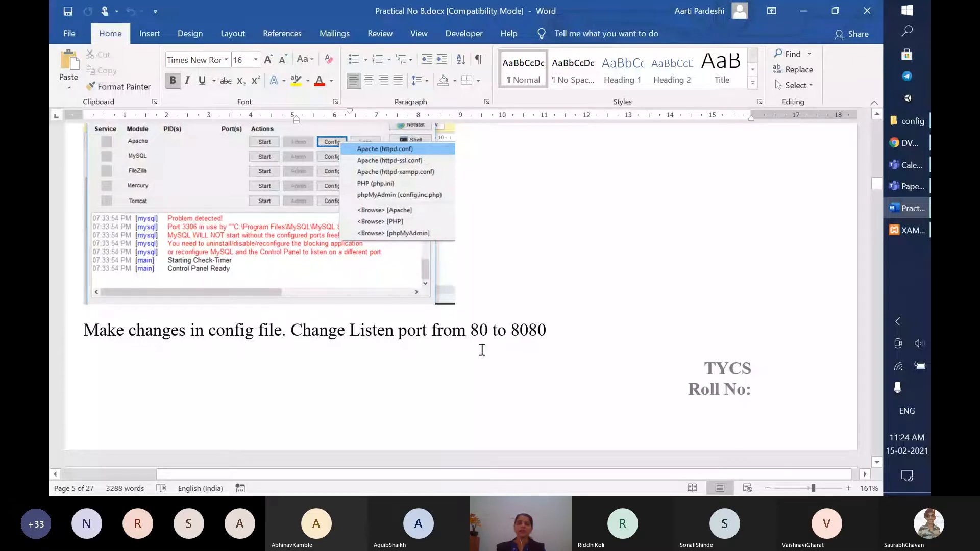
pyautogui.scroll(-6, 536, 356)
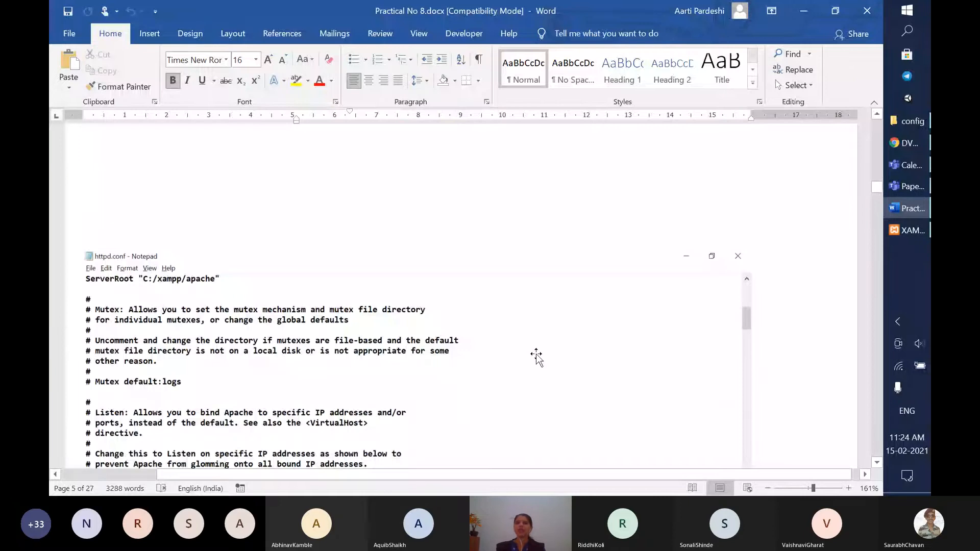
pyautogui.scroll(-3, 536, 356)
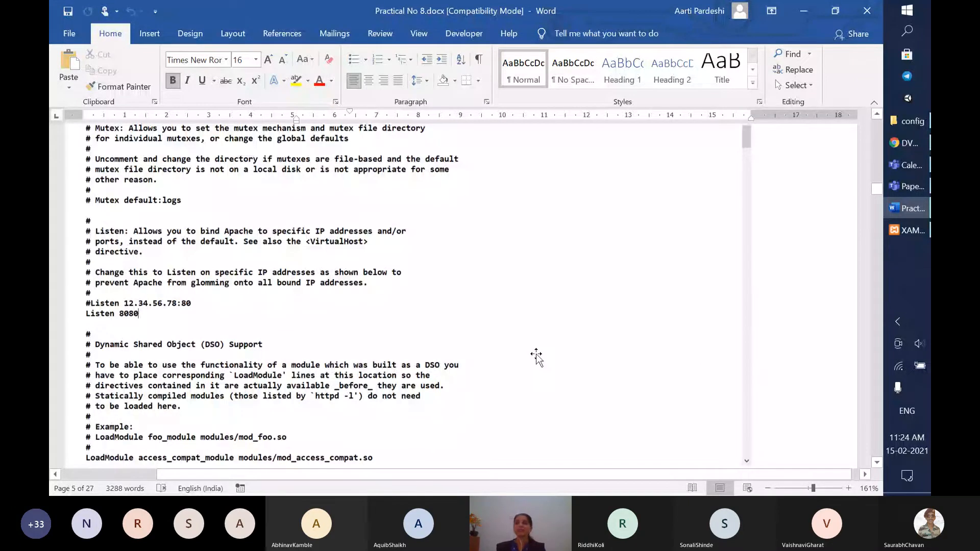
pyautogui.scroll(-4, 536, 356)
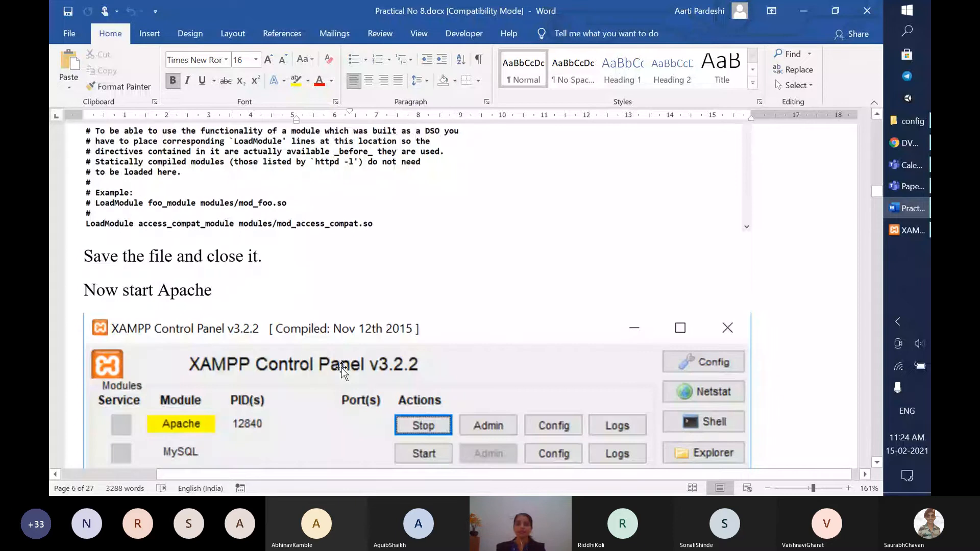
pyautogui.scroll(-2, 341, 367)
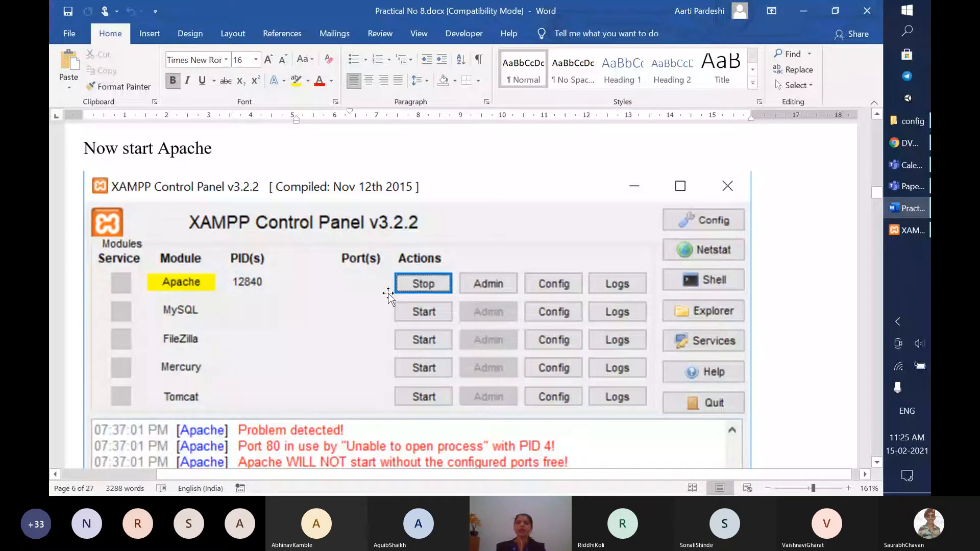
# Switch to the XAMPP Control Panel, start the Apache and MySQL modules, and minimize the control panel
pyautogui.click(921, 235)
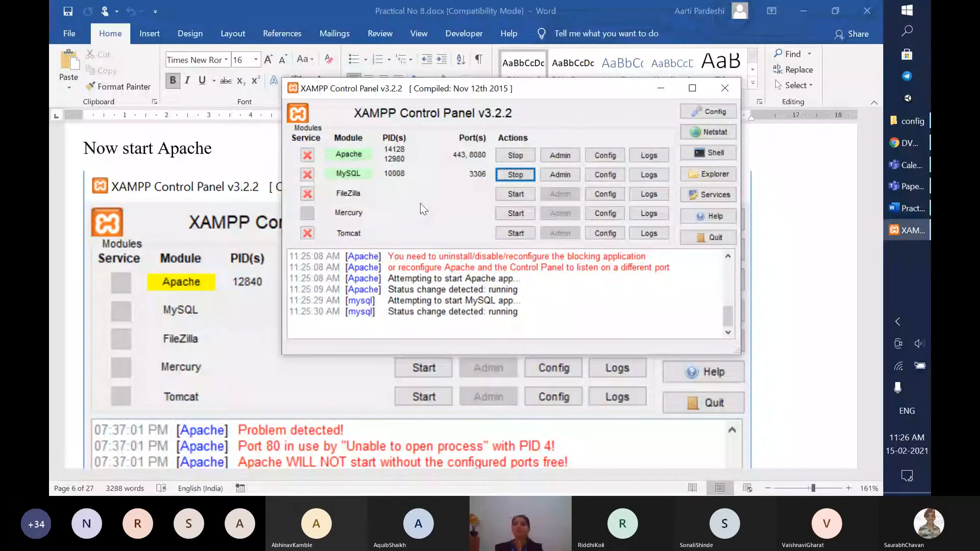
pyautogui.click(661, 89)
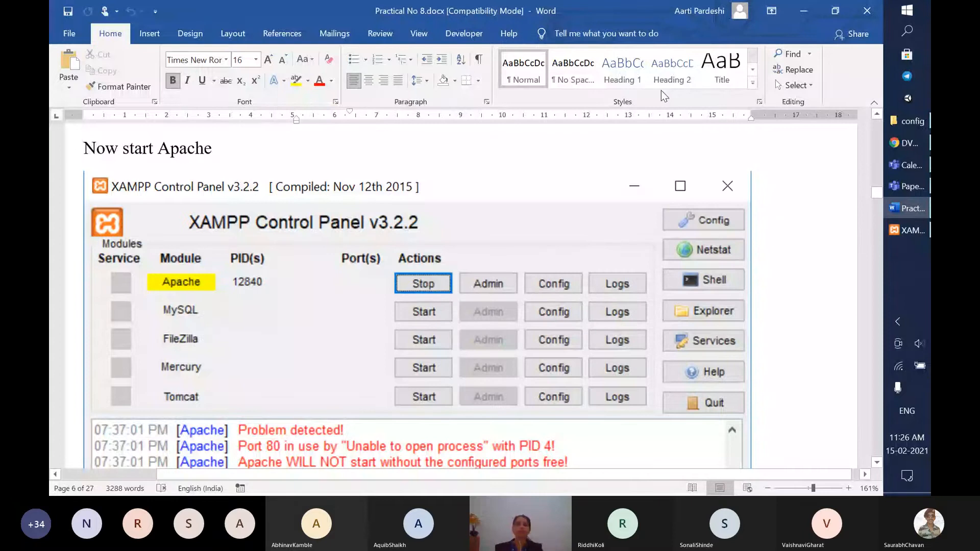
# Review the practical's instructions on starting MySQL, placing DVWA in htdocs, renaming config.inc.php.dist and blanking db_password
pyautogui.scroll(-10, 507, 338)
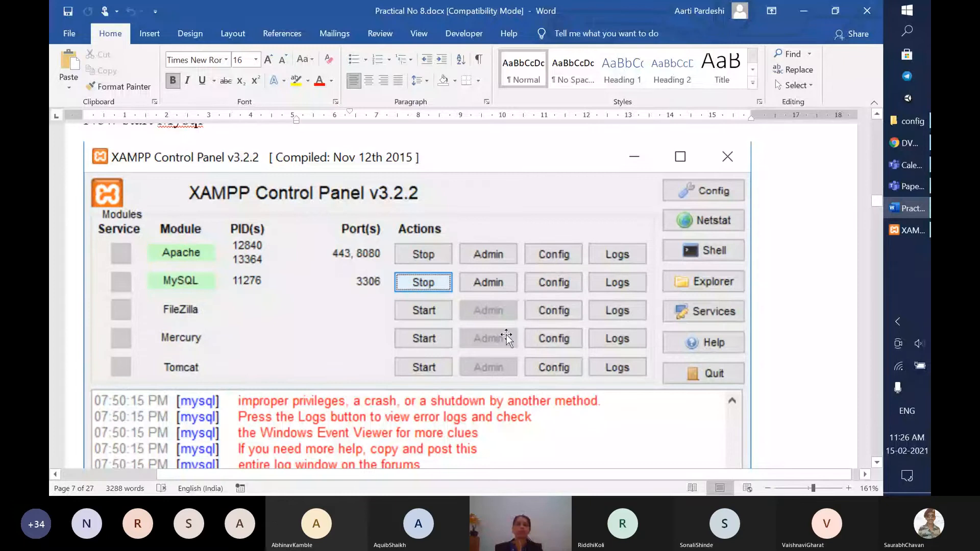
pyautogui.scroll(-10, 416, 293)
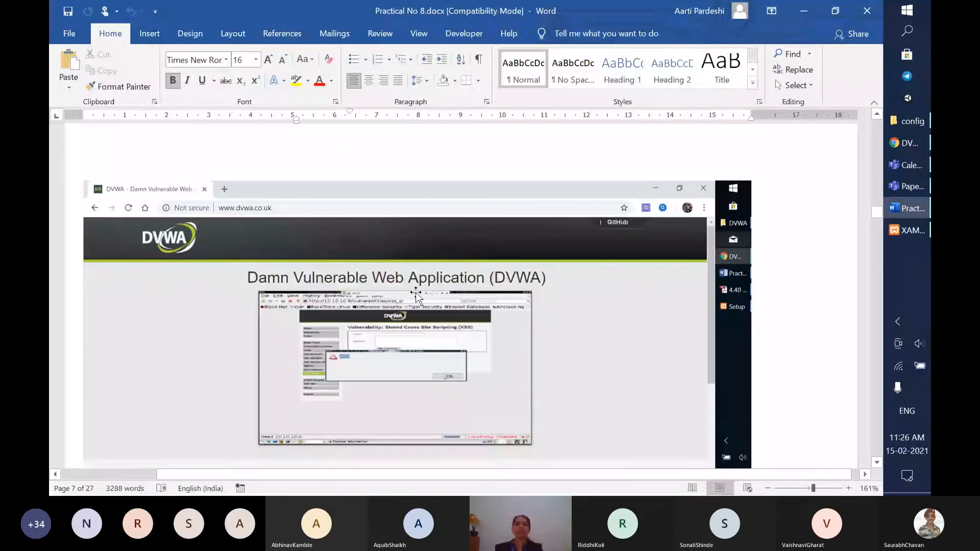
pyautogui.scroll(-5, 416, 295)
pyautogui.scroll(-5, 416, 295)
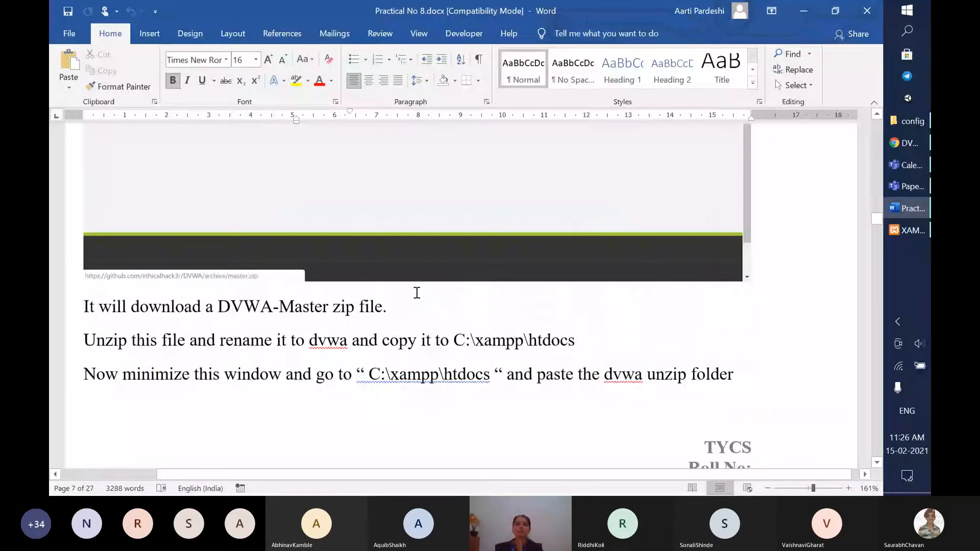
pyautogui.scroll(-15, 417, 293)
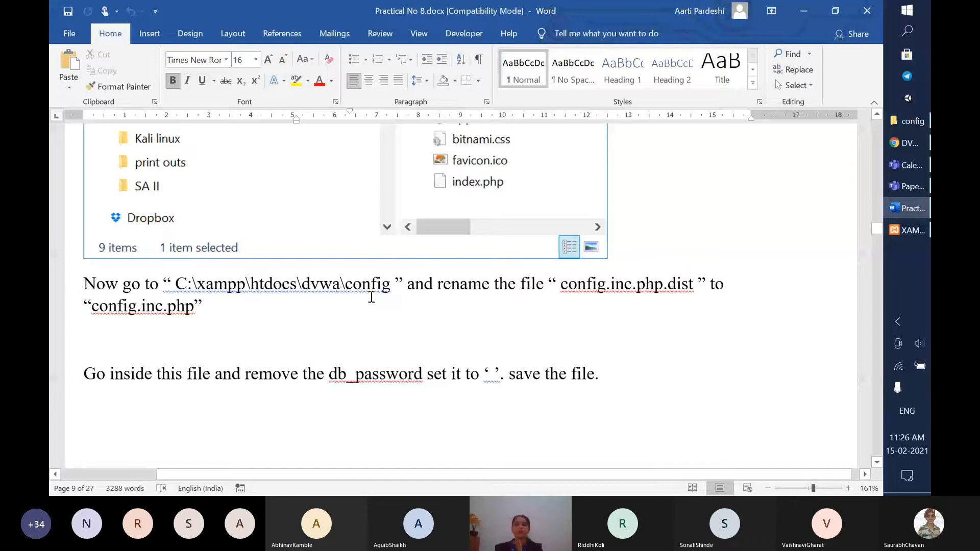
pyautogui.scroll(-3, 372, 297)
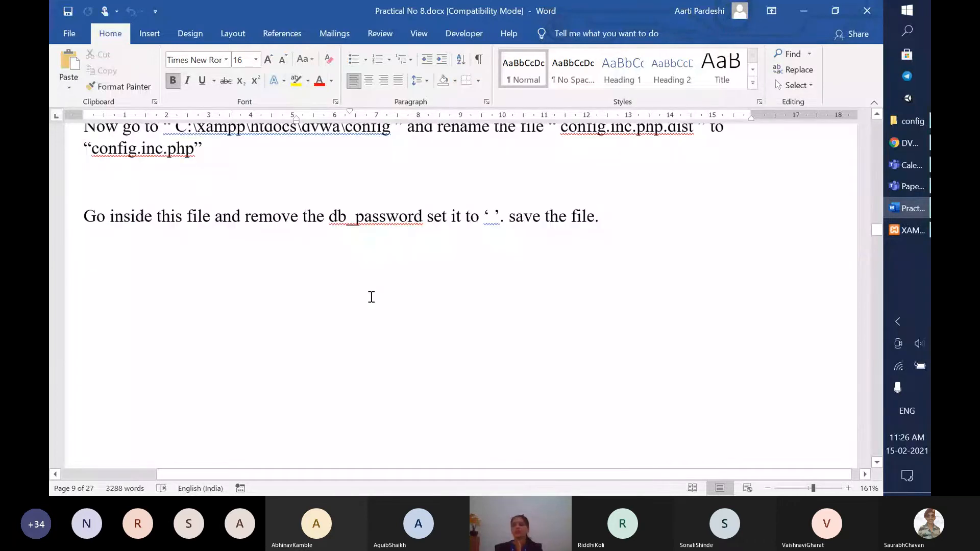
pyautogui.scroll(1, 371, 297)
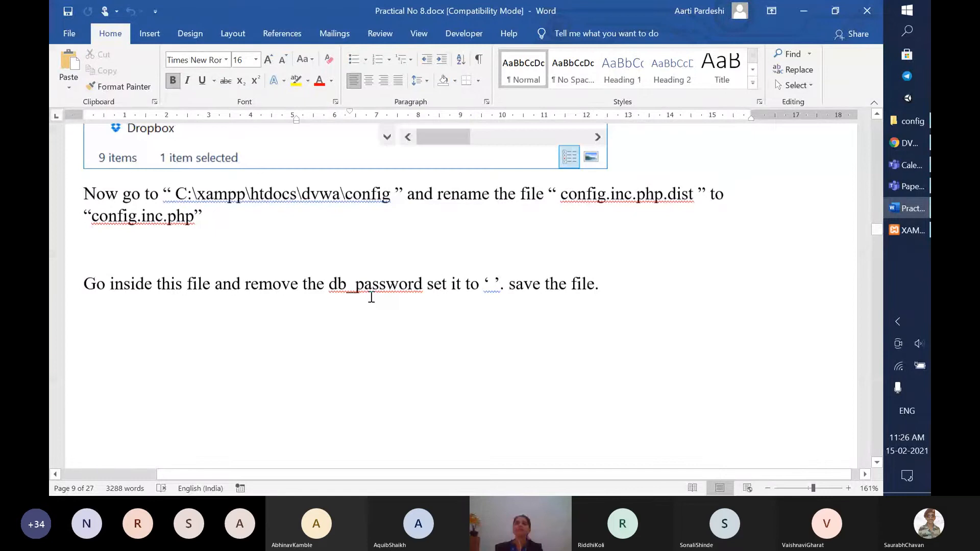
pyautogui.scroll(1, 655, 226)
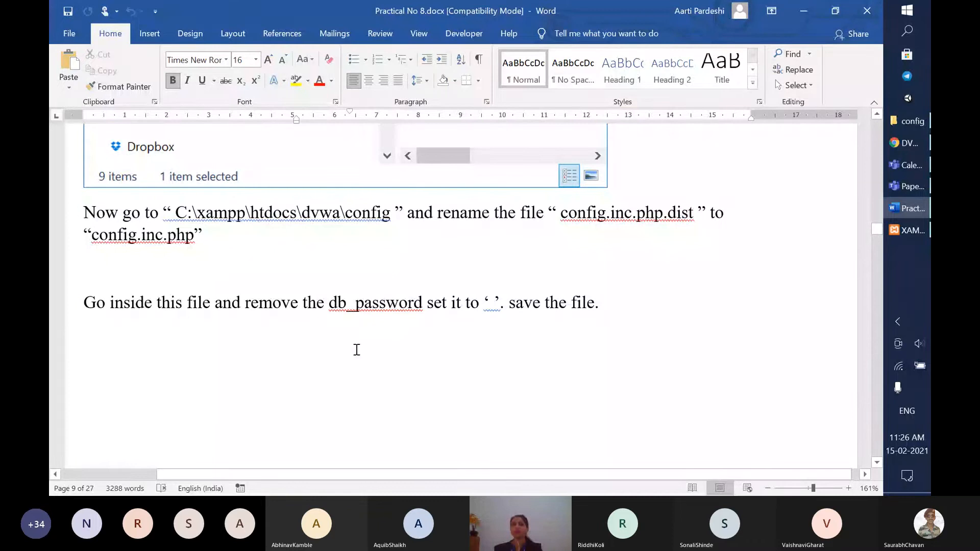
pyautogui.scroll(-2, 357, 350)
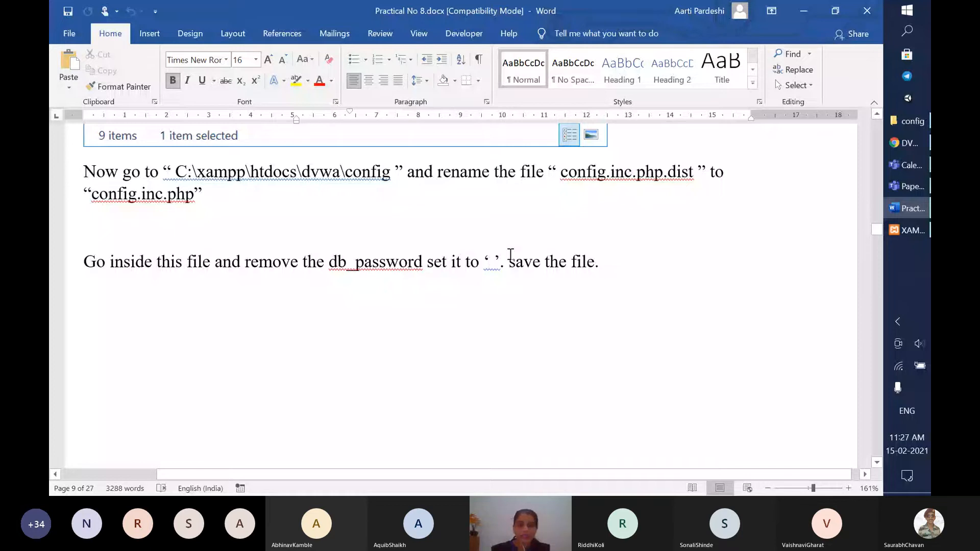
# Examine the document's screenshots of the database variables in config.inc.php and of the dvwa config folder
pyautogui.scroll(-5, 508, 258)
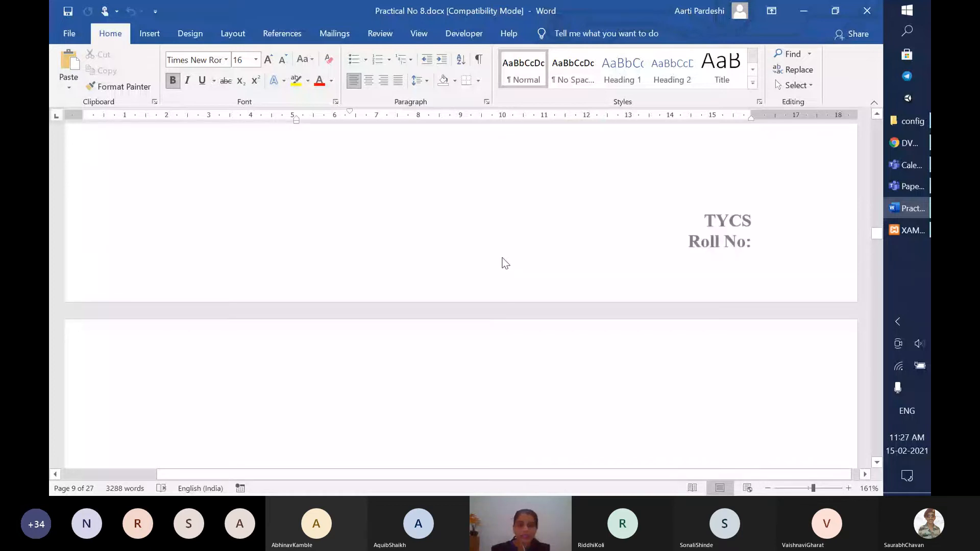
pyautogui.hotkey('alt', 'Tab')
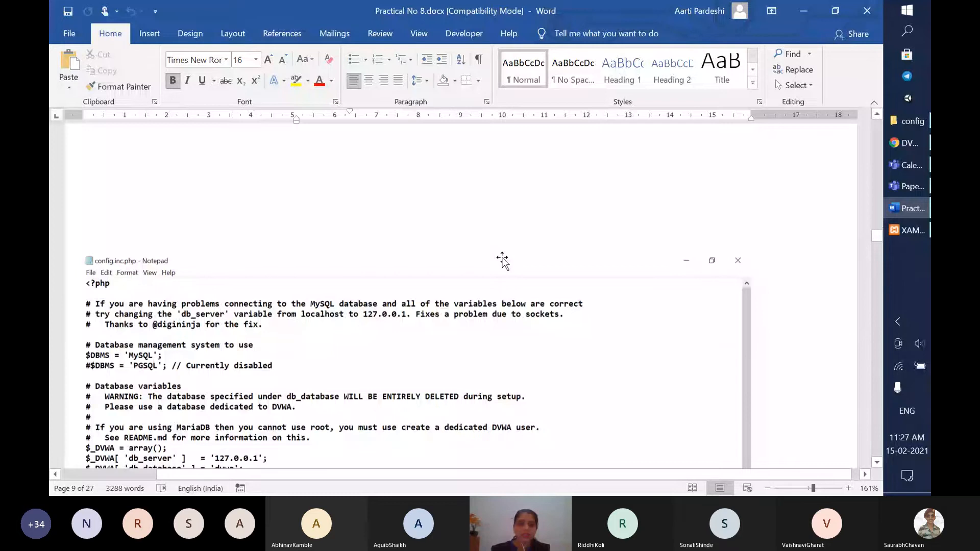
pyautogui.scroll(-1, 502, 261)
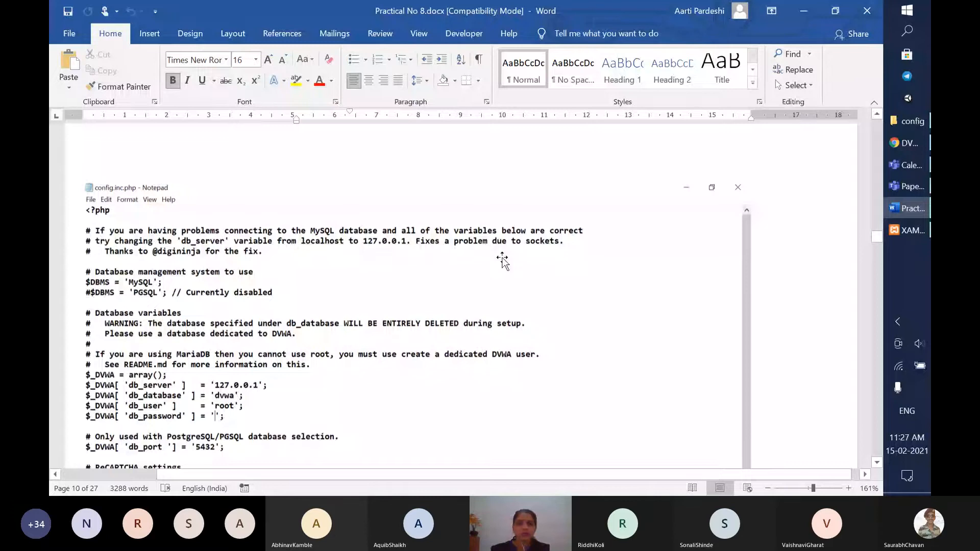
pyautogui.scroll(-1, 502, 260)
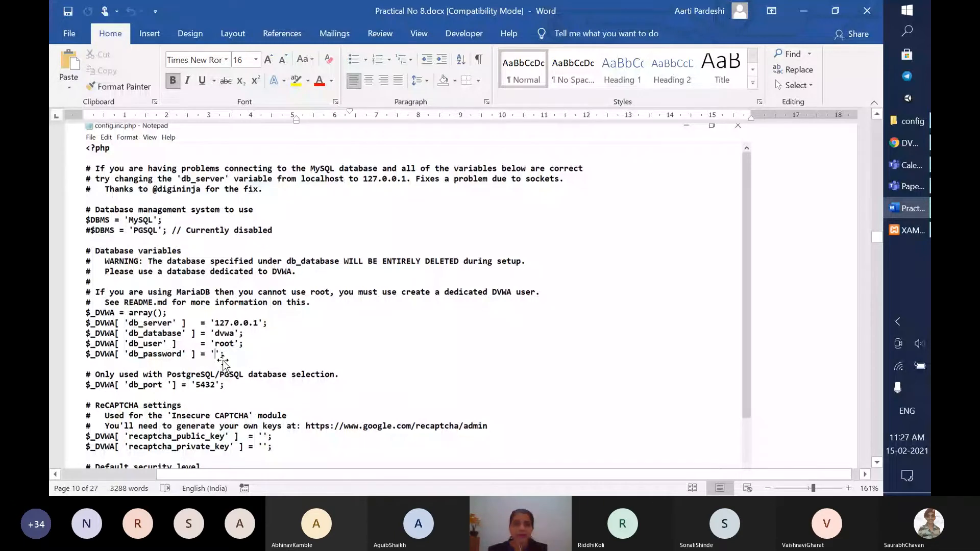
pyautogui.scroll(-2, 214, 360)
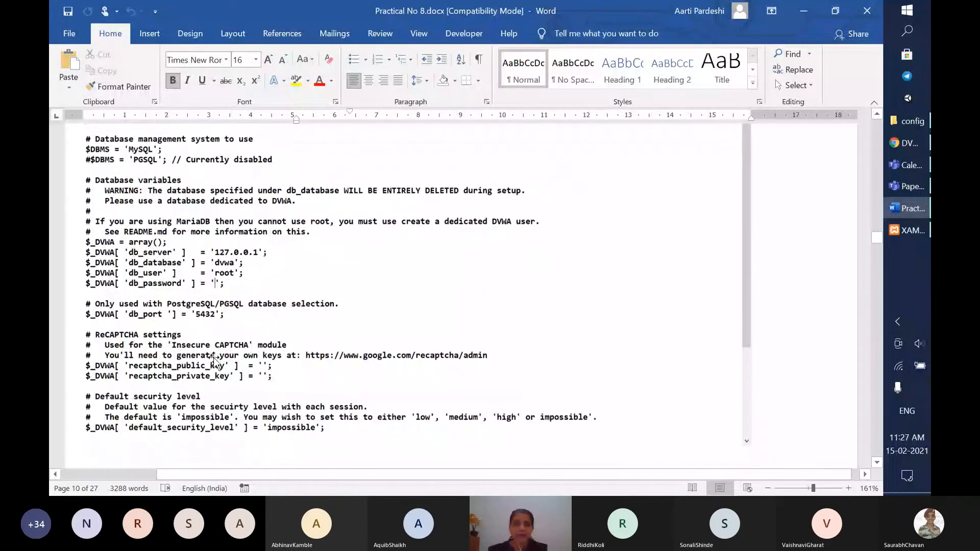
pyautogui.scroll(-4, 214, 360)
pyautogui.scroll(-5, 214, 361)
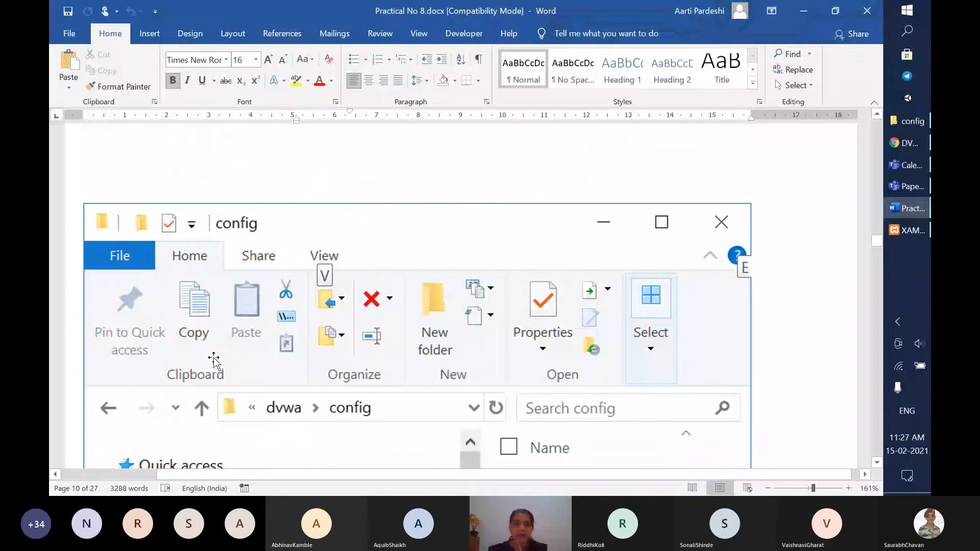
pyautogui.scroll(-5, 214, 361)
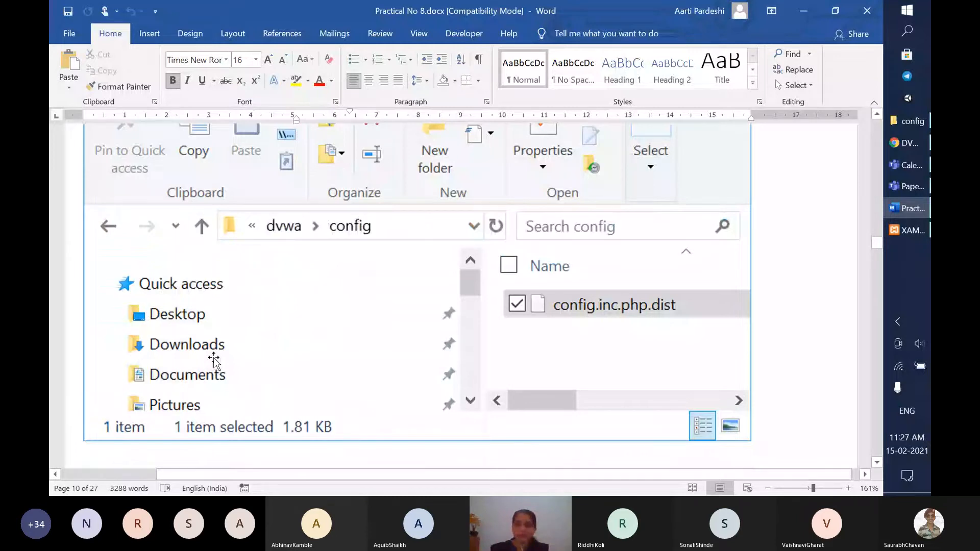
# Review the document's DVWA Database Setup page, the create/reset database step and the instruction on changing the security level
pyautogui.scroll(-5, 306, 423)
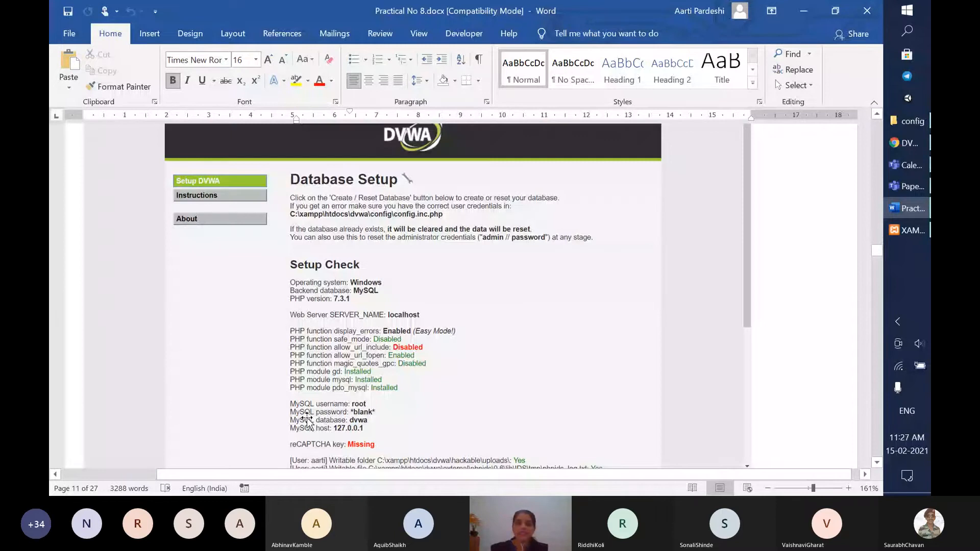
pyautogui.scroll(-1, 382, 424)
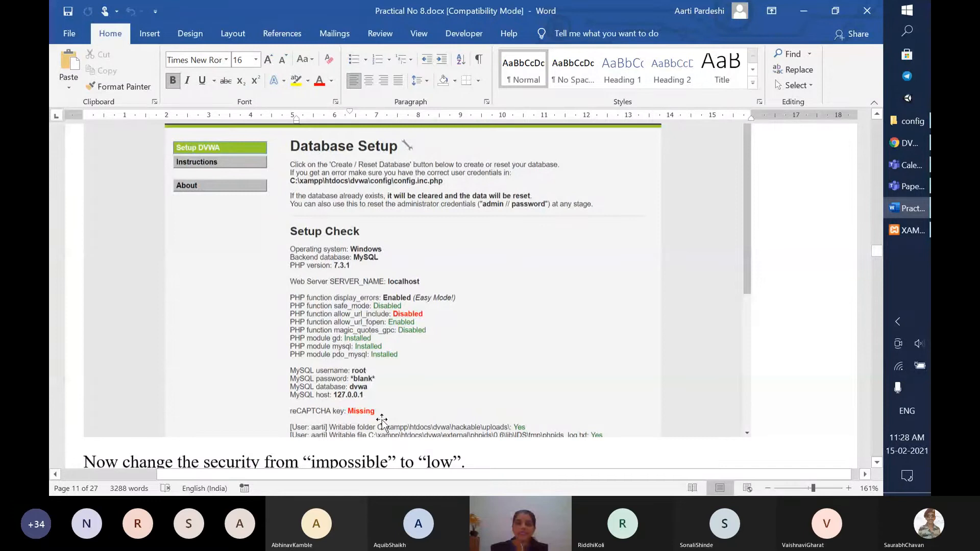
pyautogui.scroll(-5, 382, 419)
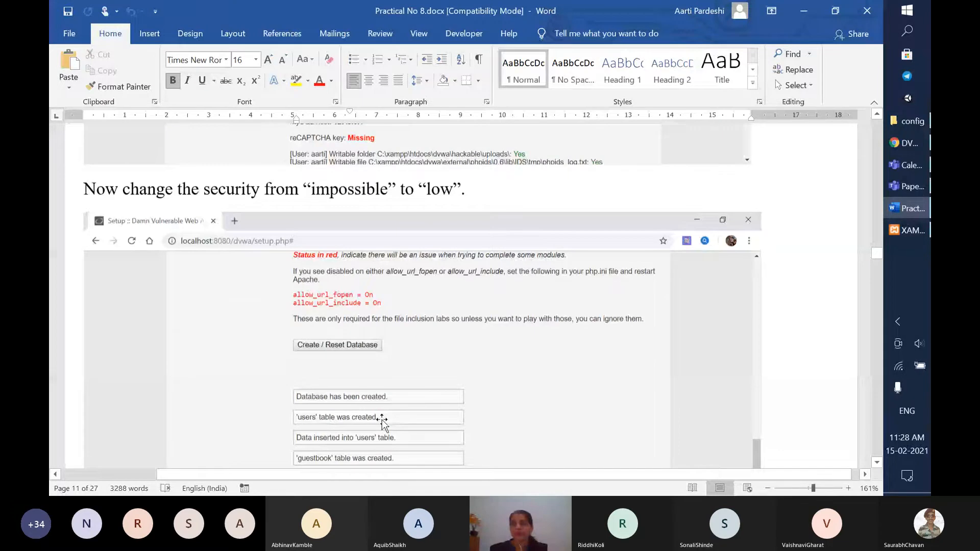
pyautogui.scroll(2, 261, 221)
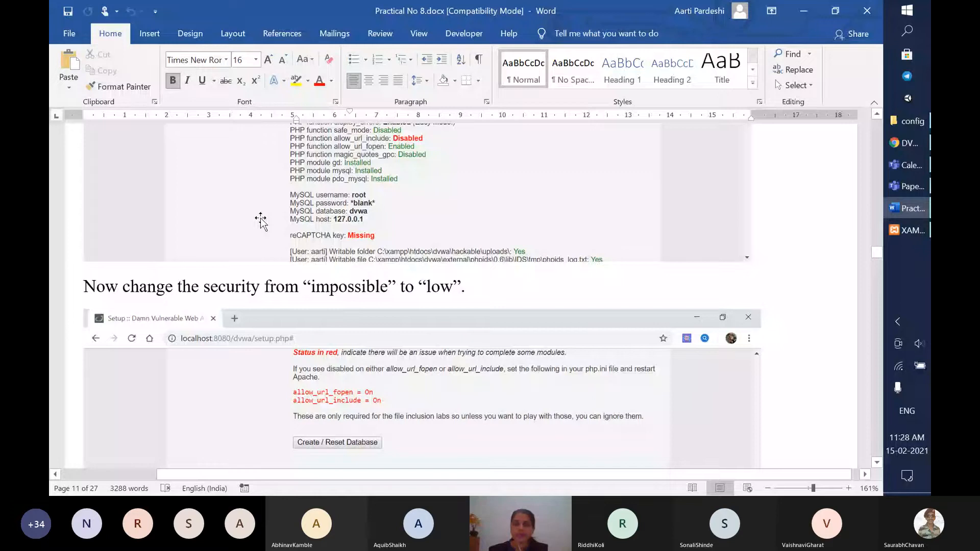
# Review the document's screenshot of the Create / Reset Database results and the login link below them
pyautogui.scroll(-2, 261, 221)
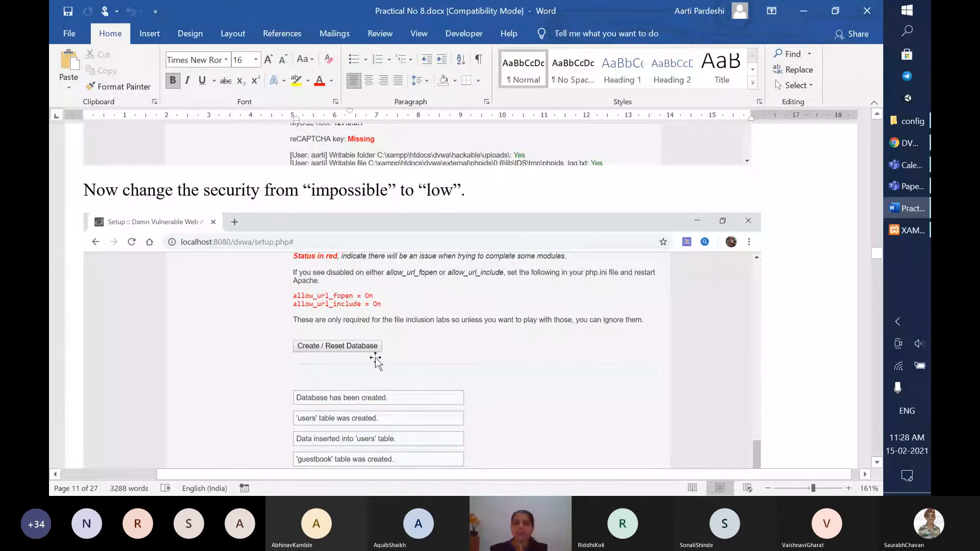
pyautogui.scroll(-3, 375, 359)
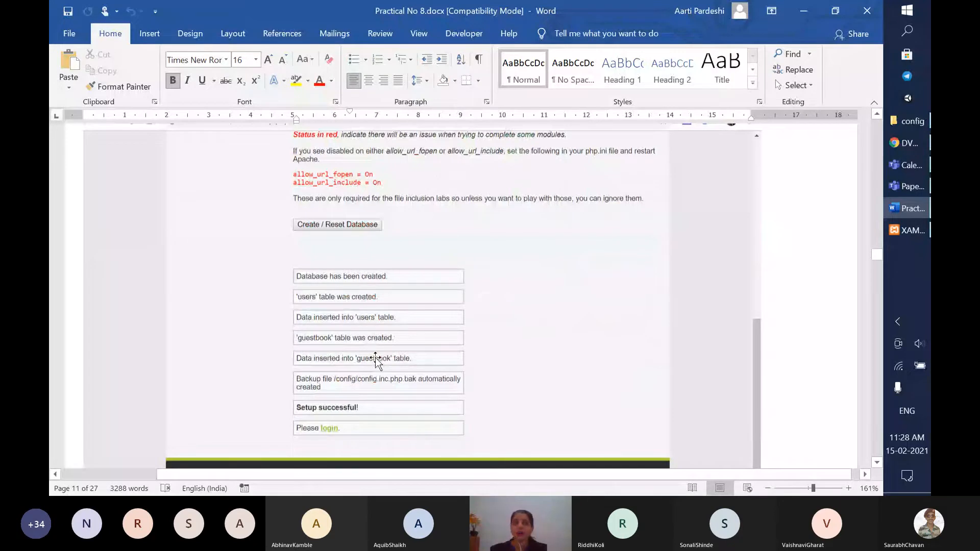
pyautogui.scroll(-1, 376, 357)
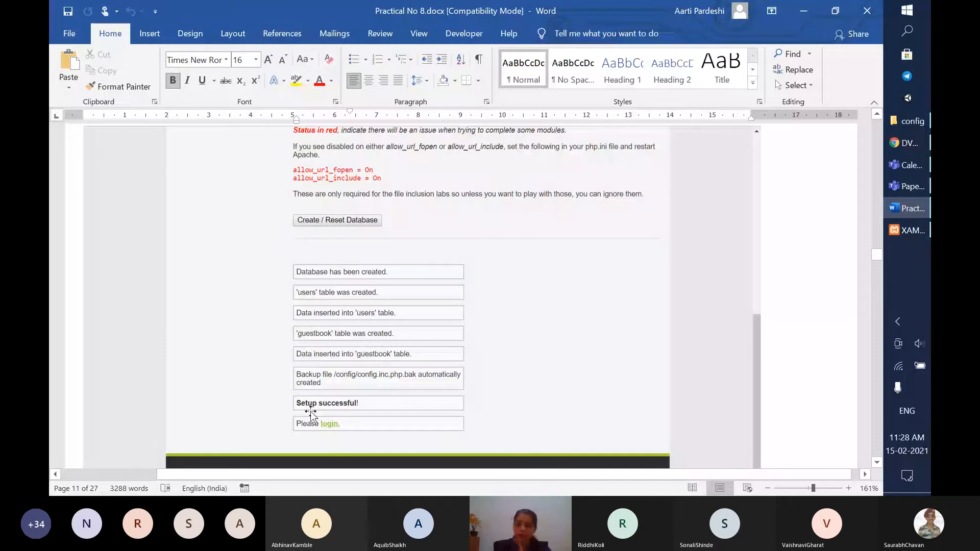
pyautogui.scroll(-7, 398, 329)
pyautogui.hotkey('alt', 'Tab')
pyautogui.hotkey('ctrl', 't')
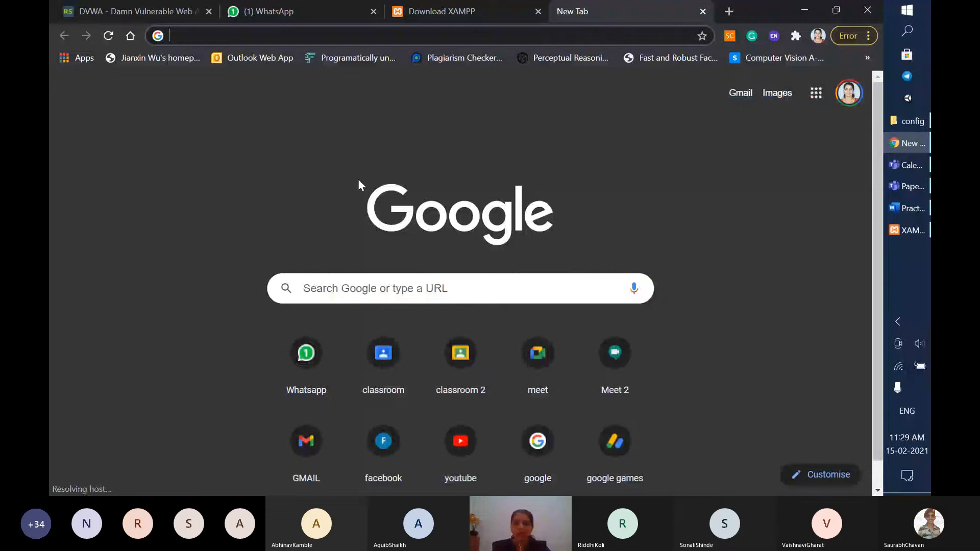
pyautogui.write('h')
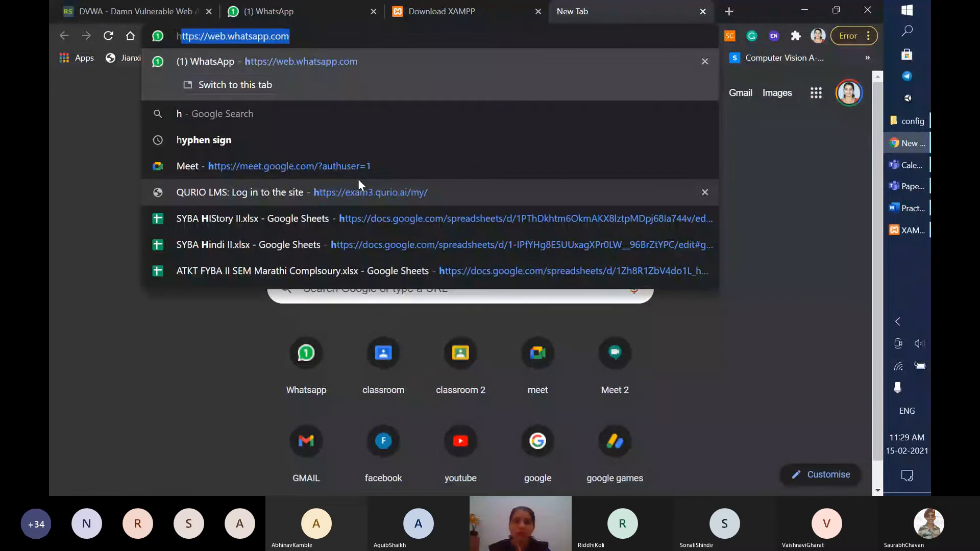
pyautogui.write('ttp://localhost:8080/dvwa')
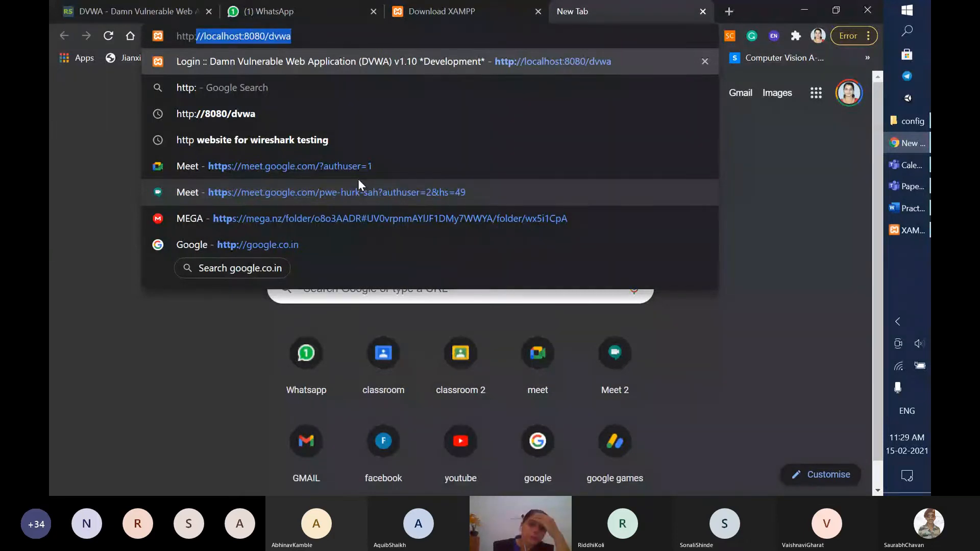
pyautogui.press('Return')
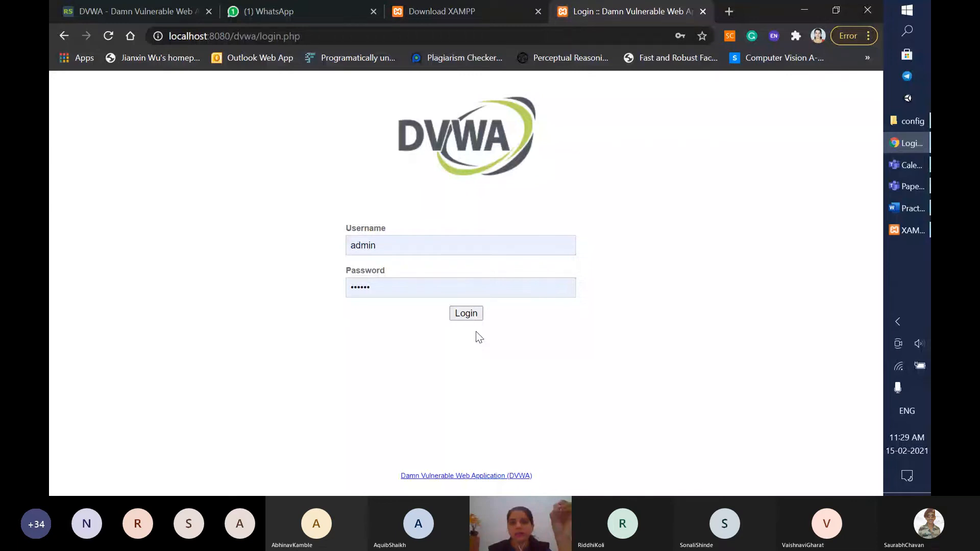
pyautogui.click(473, 315)
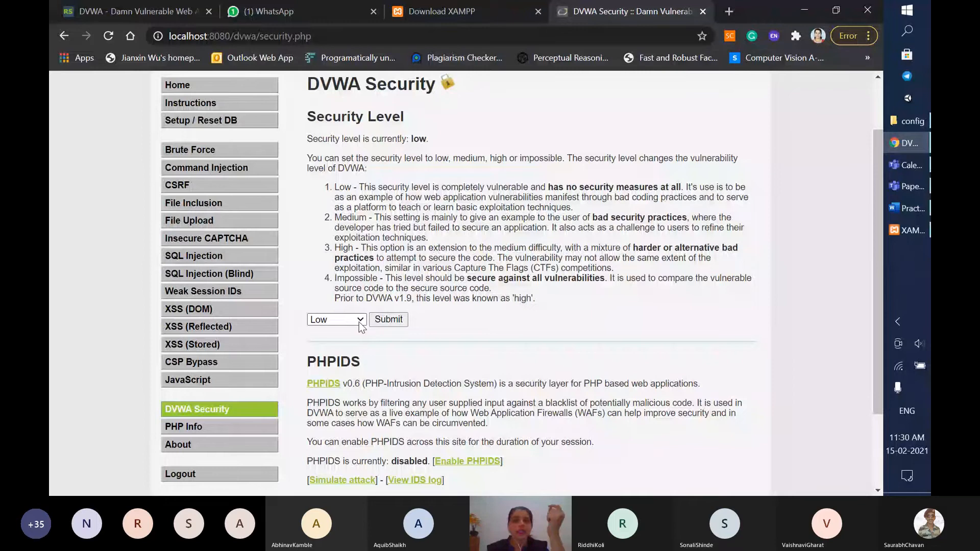
# Choose Low as the DVWA security level and submit it
pyautogui.click(360, 323)
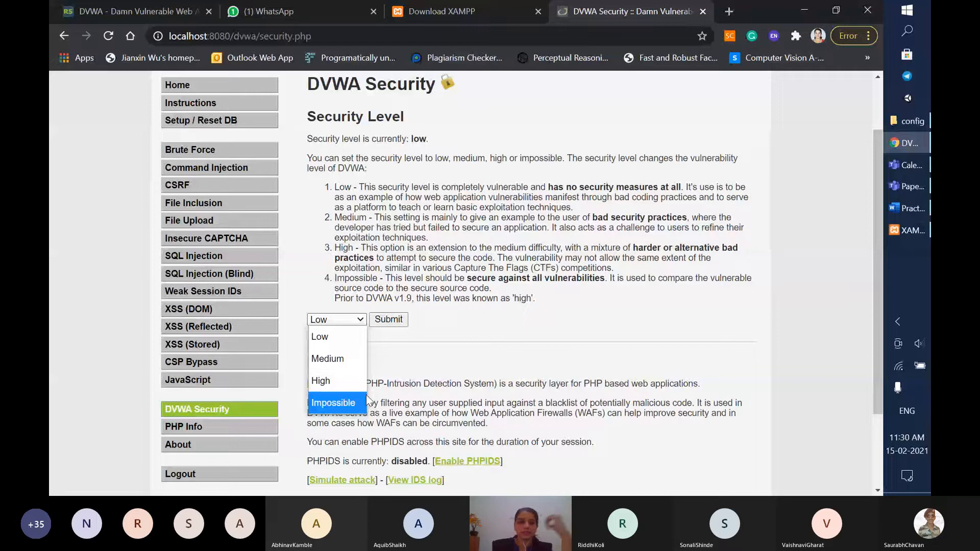
pyautogui.click(337, 337)
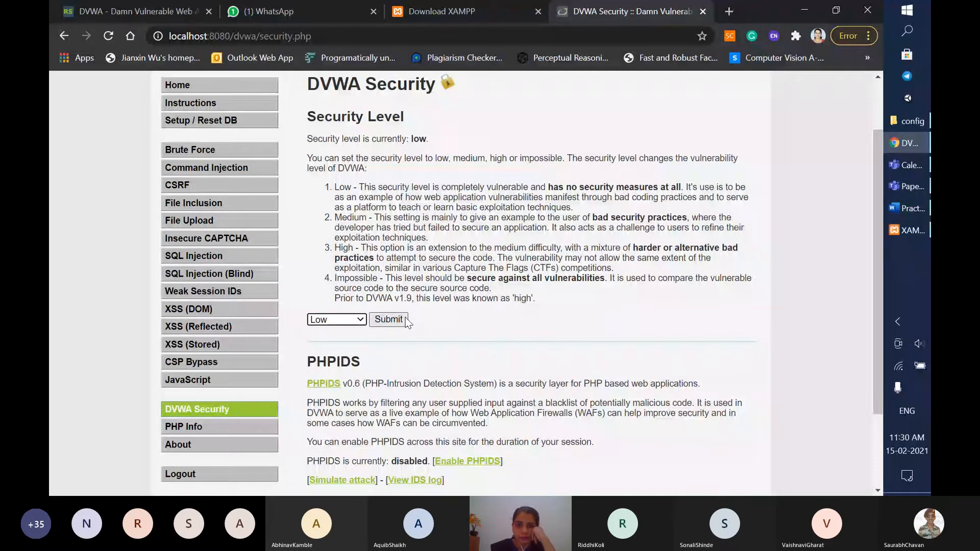
pyautogui.click(389, 320)
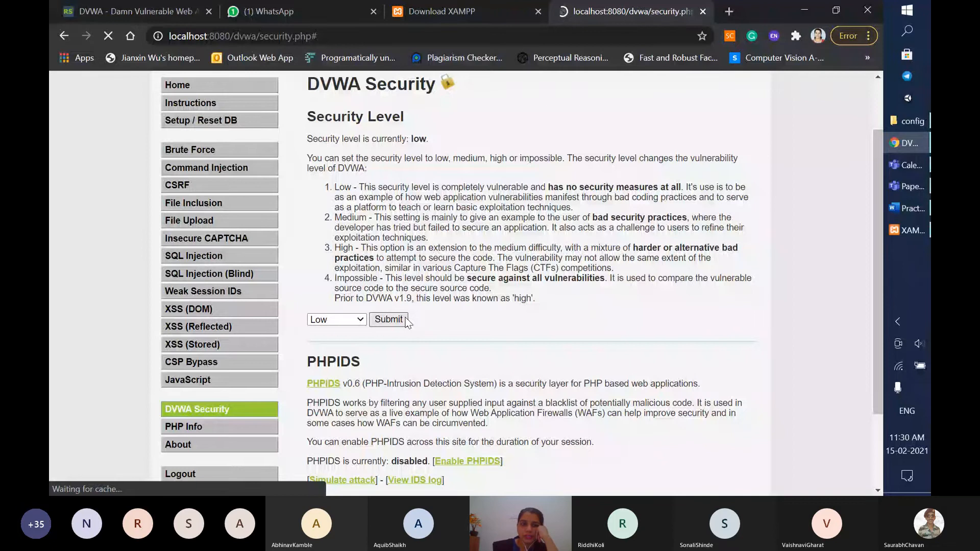
pyautogui.scroll(2, 432, 265)
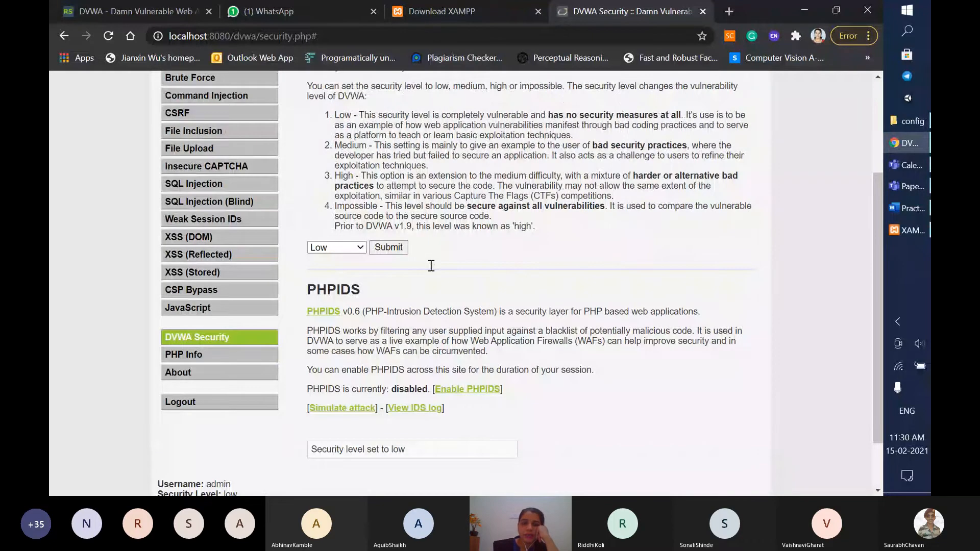
# Visit DVWA's SQL Injection (Blind) page, then open the SQL Injection page with its User ID form
pyautogui.scroll(3, 431, 266)
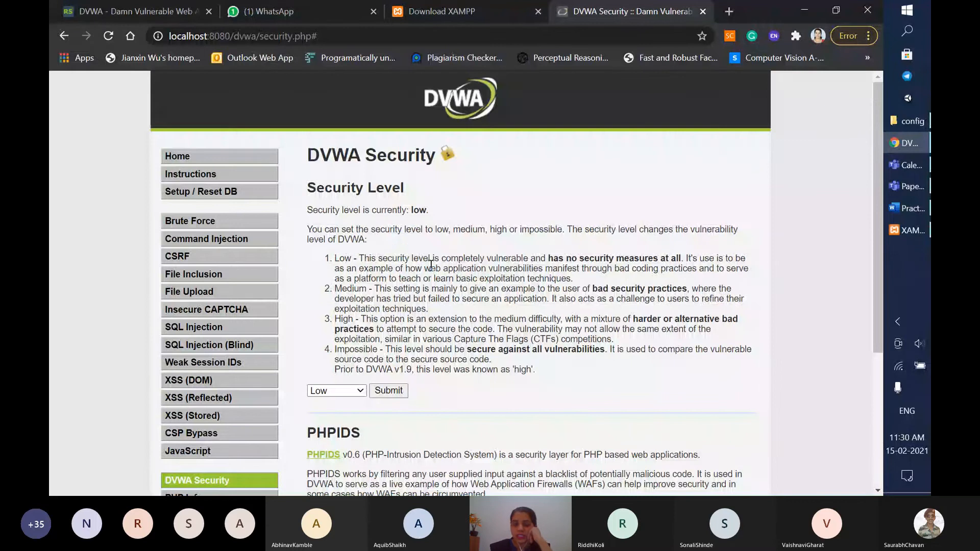
pyautogui.click(205, 346)
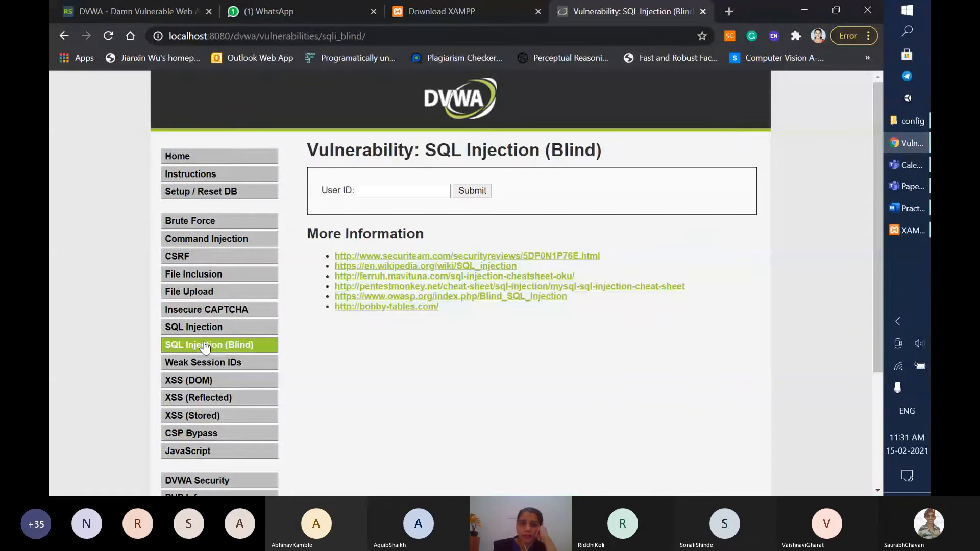
pyautogui.hotkey('alt', 'Left')
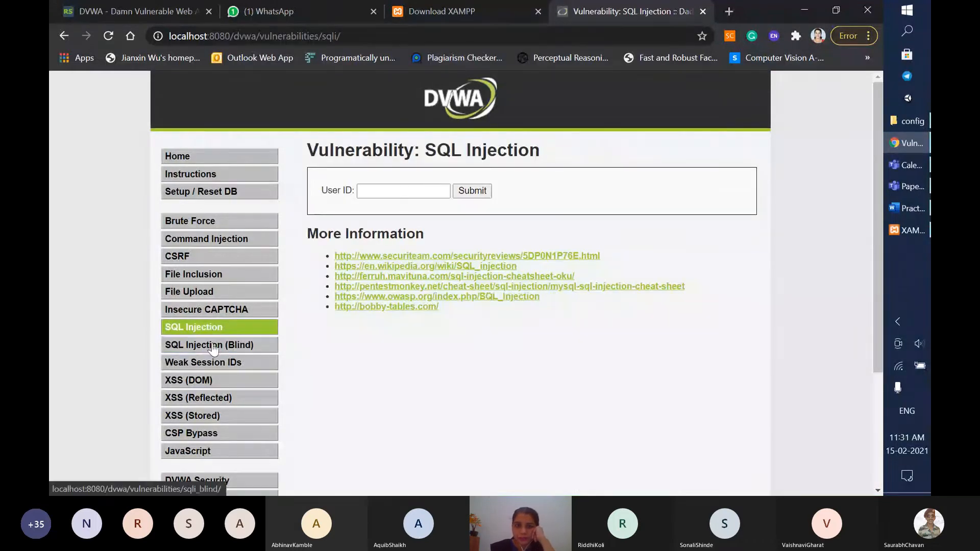
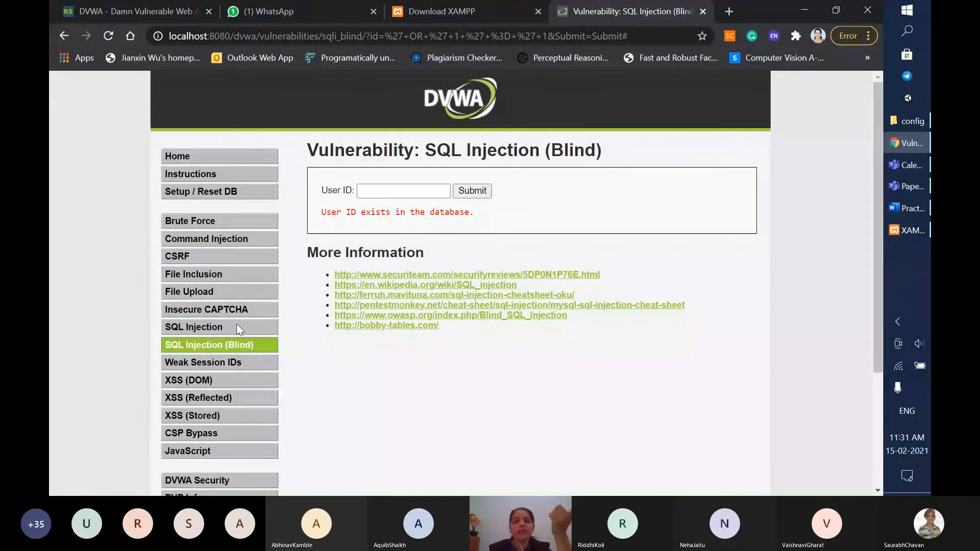
pyautogui.click(237, 327)
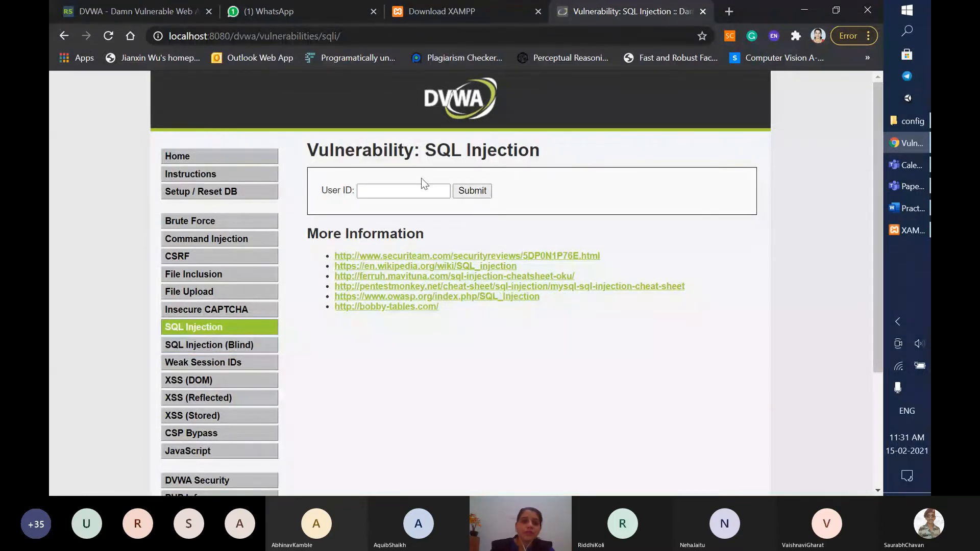
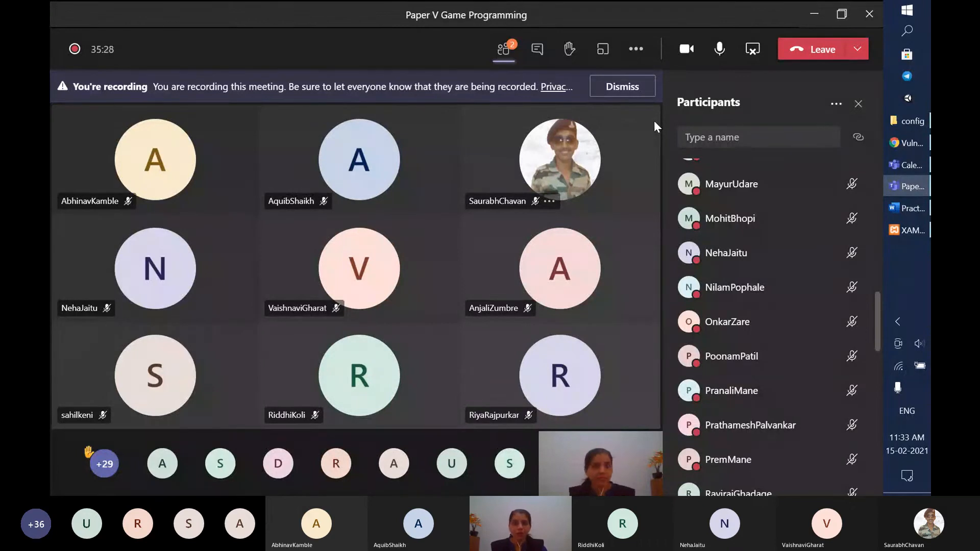
# Launch PowerPoint, create a blank presentation and add a second slide with an empty layout
pyautogui.click(915, 15)
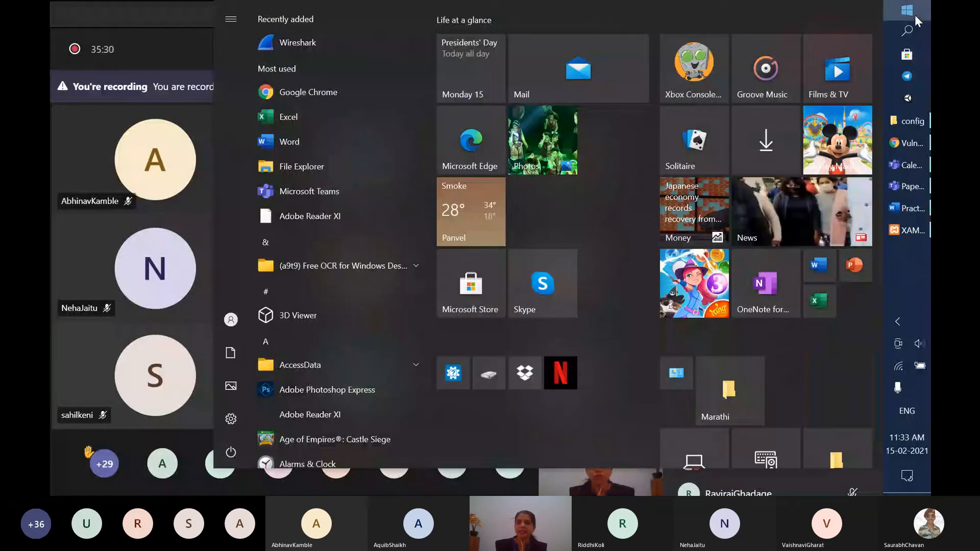
pyautogui.write('ppt')
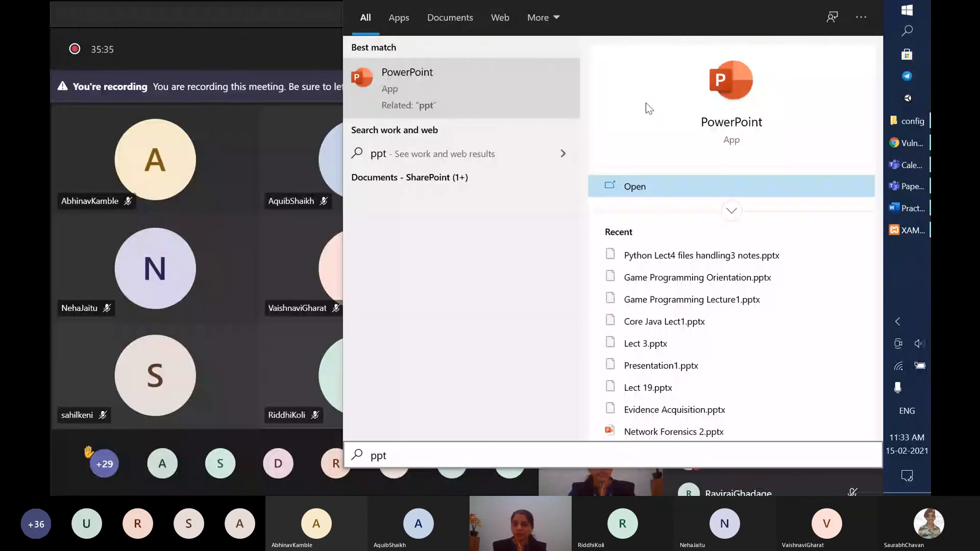
pyautogui.press('Return')
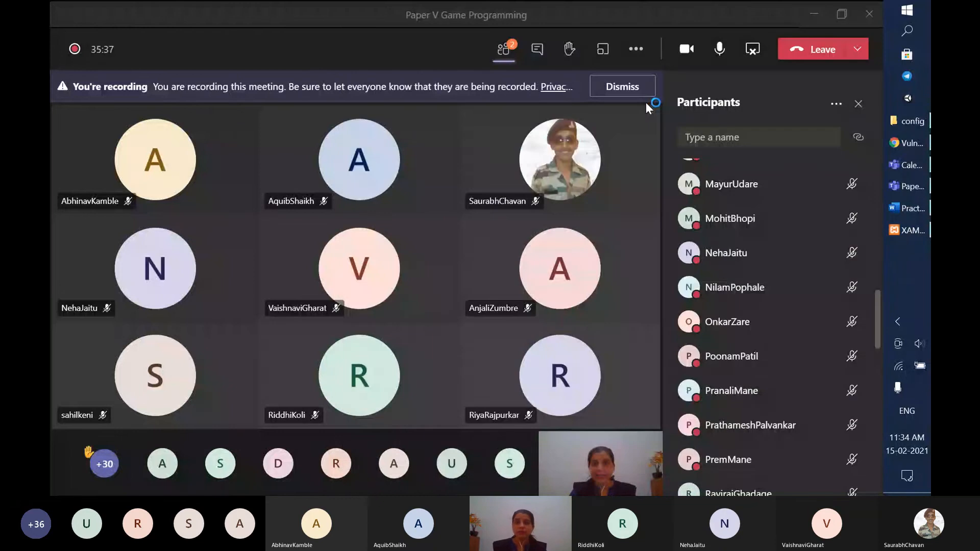
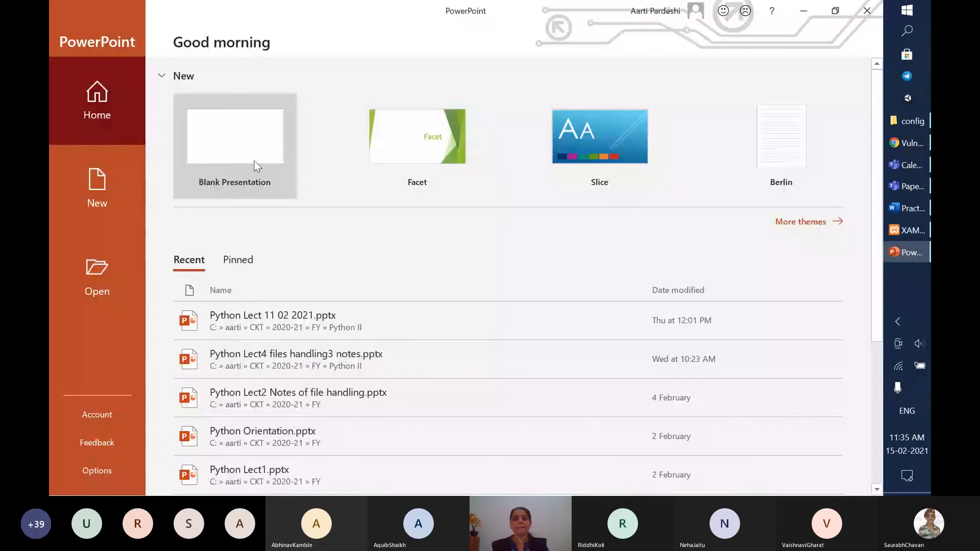
pyautogui.click(245, 157)
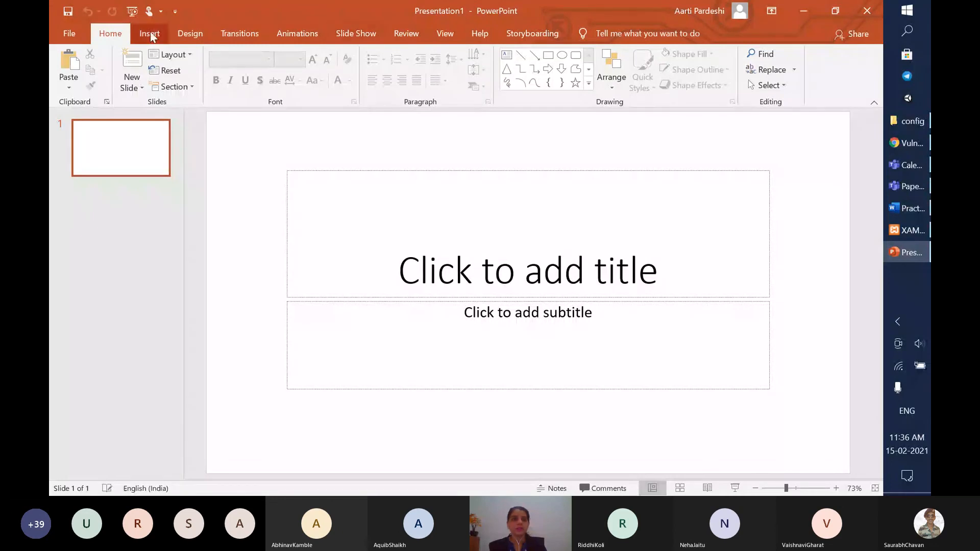
pyautogui.click(140, 88)
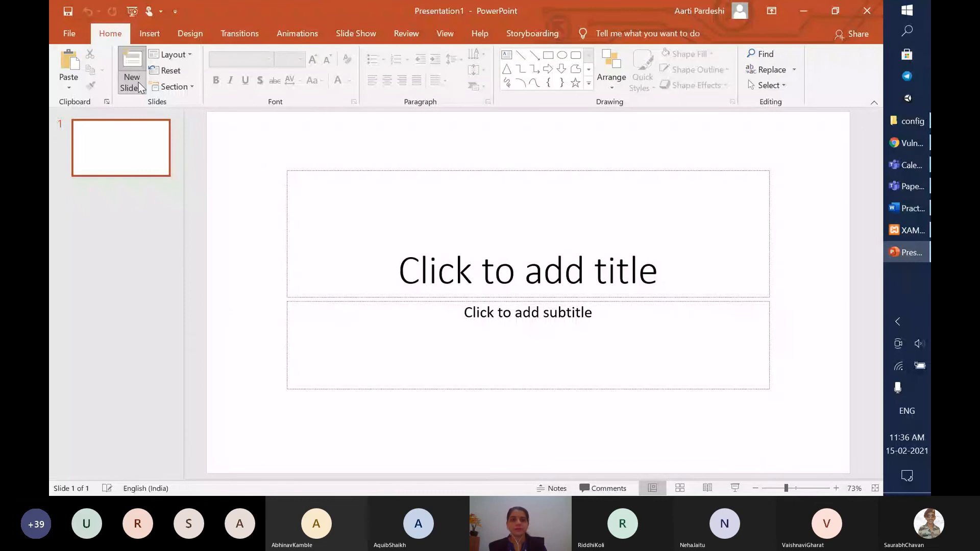
pyautogui.click(168, 282)
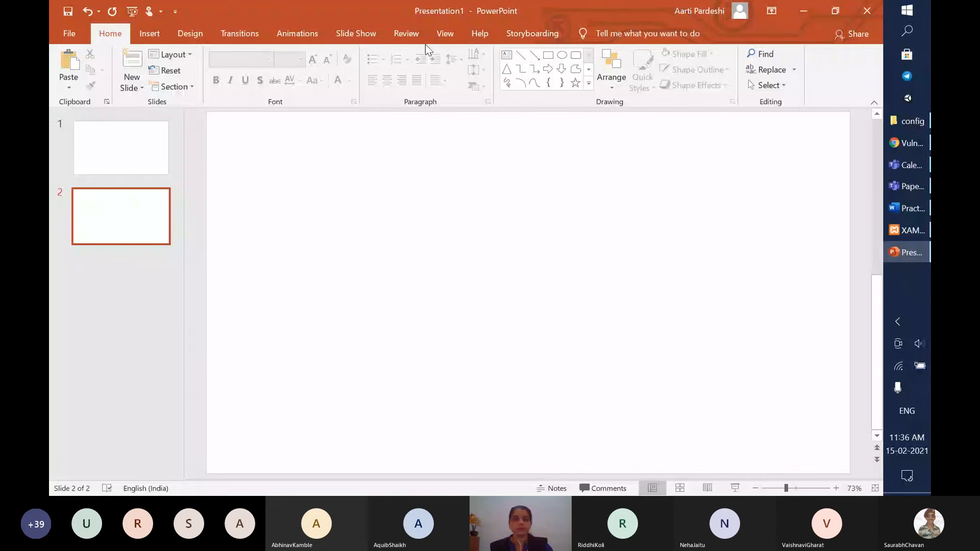
# Start the slide show from the current blank slide and activate the pen for drawing on it
pyautogui.click(341, 32)
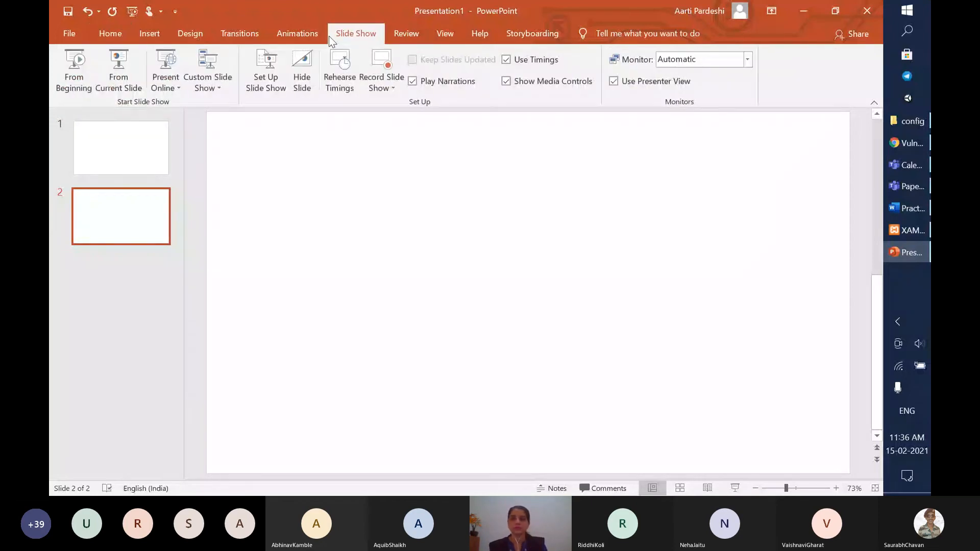
pyautogui.click(113, 80)
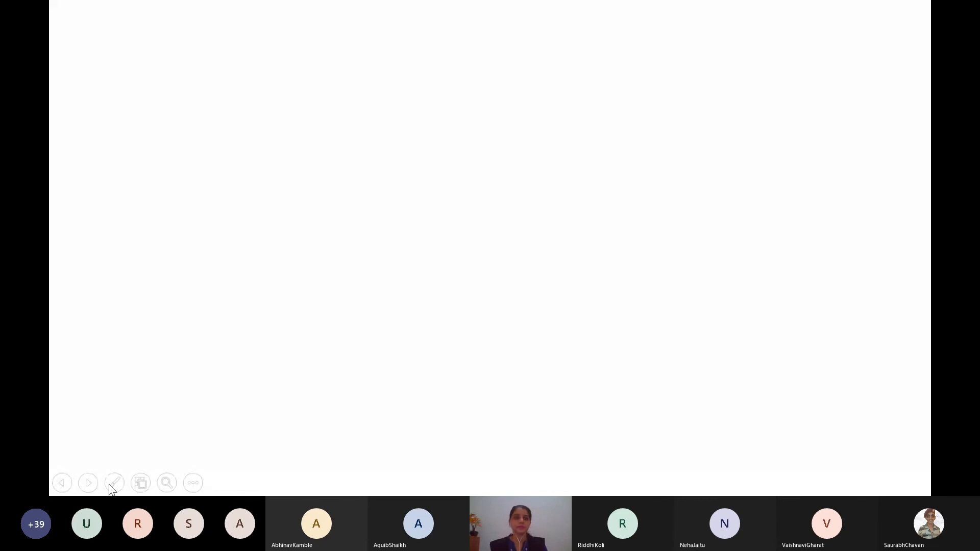
pyautogui.click(114, 484)
pyautogui.click(104, 372)
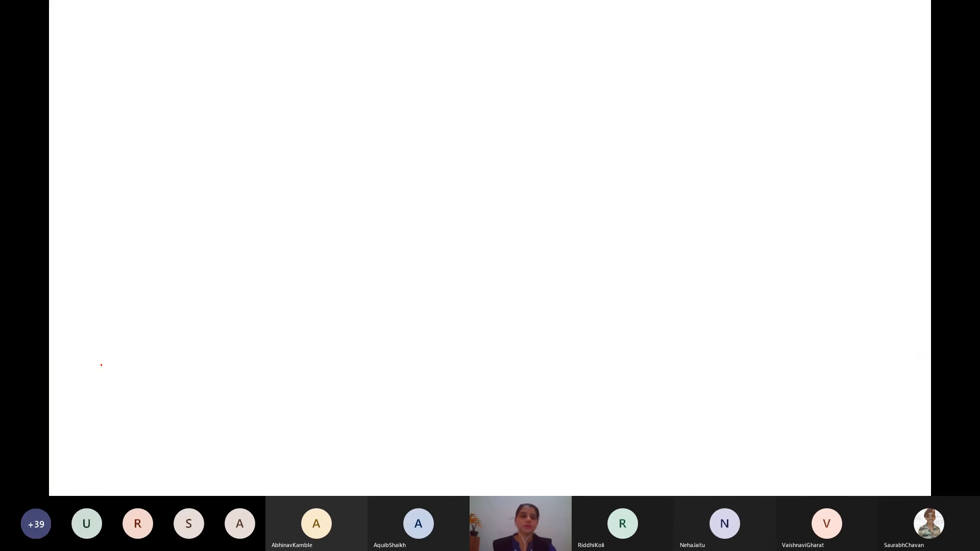
# Handwrite "Select *" in red across the upper part of the blank slide
pyautogui.moveTo(150, 96)
pyautogui.mouseDown()
pyautogui.moveTo(154, 128)
pyautogui.moveTo(117, 155)
pyautogui.mouseUp()
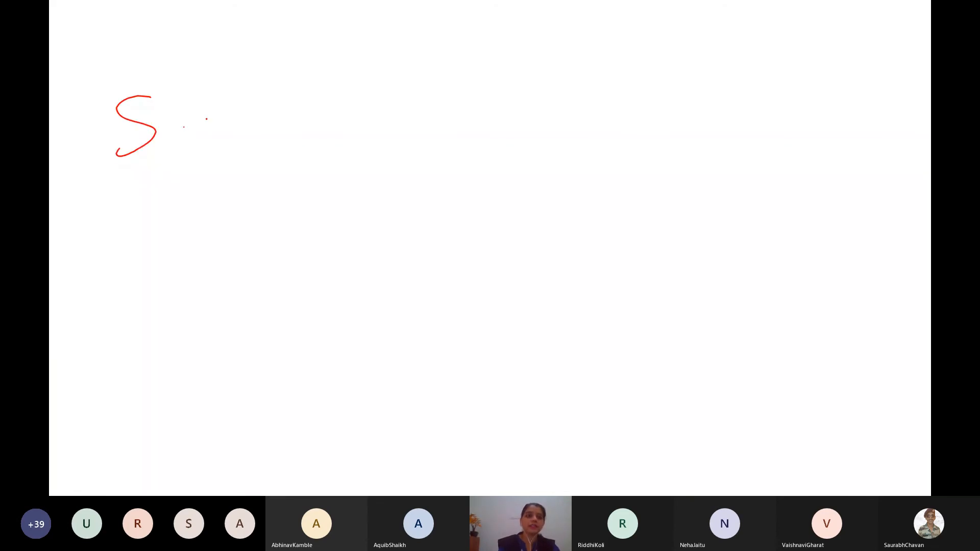
pyautogui.moveTo(184, 127); pyautogui.dragTo(210, 145)
pyautogui.moveTo(225, 77)
pyautogui.mouseDown()
pyautogui.moveTo(224, 159)
pyautogui.moveTo(281, 150)
pyautogui.mouseUp()
pyautogui.moveTo(323, 120); pyautogui.dragTo(321, 143)
pyautogui.moveTo(336, 70)
pyautogui.mouseDown()
pyautogui.moveTo(343, 144)
pyautogui.moveTo(356, 134)
pyautogui.mouseUp()
pyautogui.moveTo(319, 108); pyautogui.dragTo(385, 100)
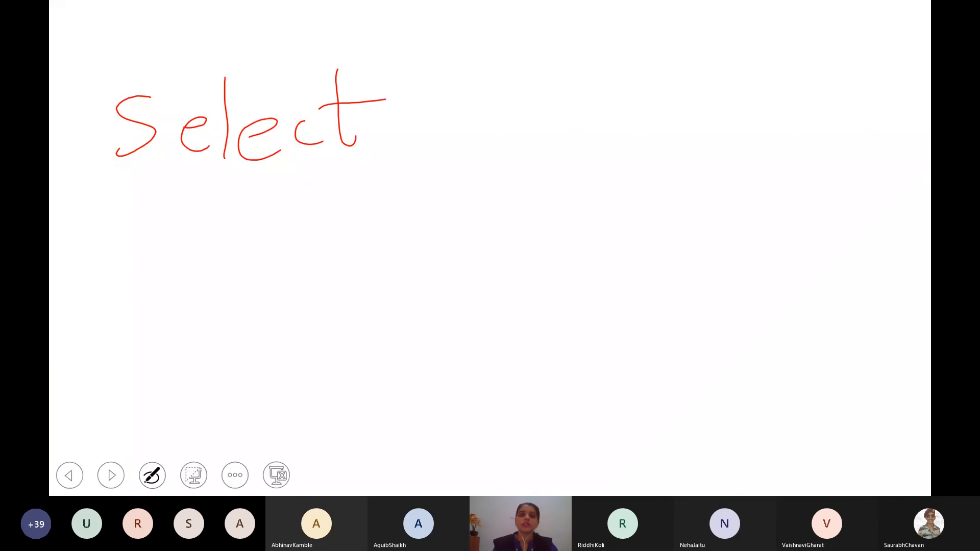
pyautogui.moveTo(549, 103); pyautogui.dragTo(437, 136)
pyautogui.moveTo(464, 106)
pyautogui.mouseDown()
pyautogui.moveTo(538, 128)
pyautogui.moveTo(437, 136)
pyautogui.mouseUp()
pyautogui.moveTo(464, 106); pyautogui.dragTo(483, 167)
pyautogui.moveTo(483, 168); pyautogui.dragTo(537, 104)
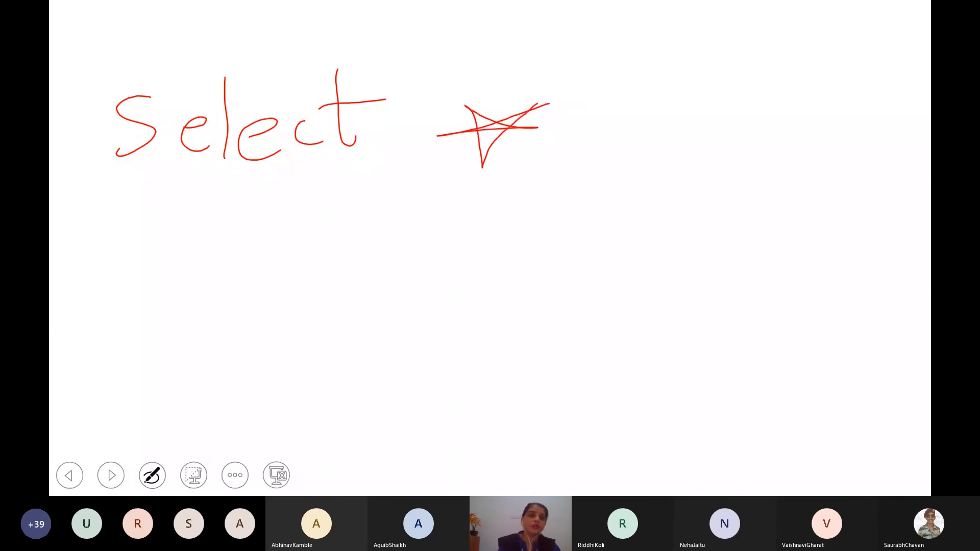
# Handwrite "from users" as the second line of the query, below "Select *"
pyautogui.moveTo(176, 190)
pyautogui.mouseDown()
pyautogui.moveTo(142, 249)
pyautogui.moveTo(152, 217)
pyautogui.mouseUp()
pyautogui.moveTo(177, 215)
pyautogui.mouseDown()
pyautogui.moveTo(235, 236)
pyautogui.moveTo(307, 238)
pyautogui.mouseUp()
pyautogui.moveTo(399, 207); pyautogui.dragTo(443, 237)
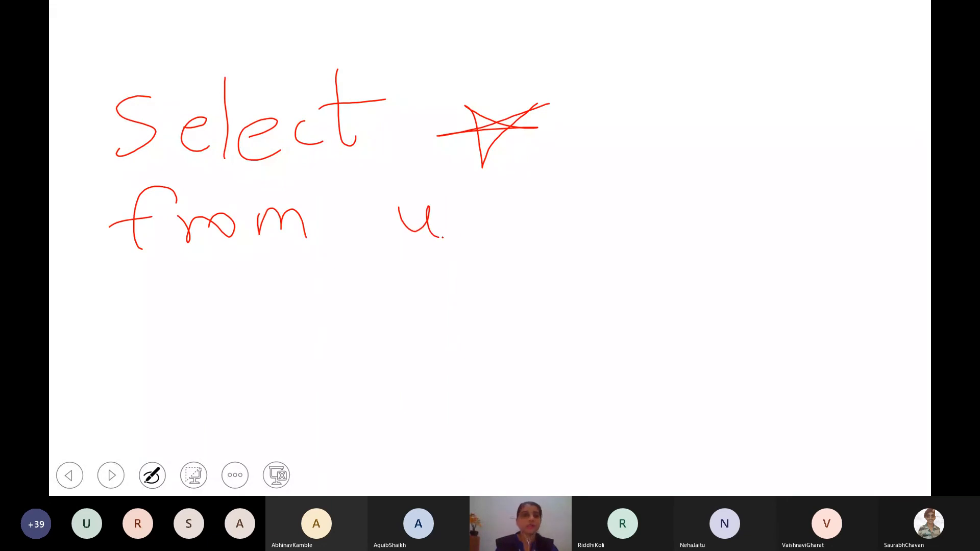
pyautogui.moveTo(471, 208); pyautogui.dragTo(450, 245)
pyautogui.moveTo(489, 225)
pyautogui.mouseDown()
pyautogui.moveTo(560, 205)
pyautogui.moveTo(542, 255)
pyautogui.mouseUp()
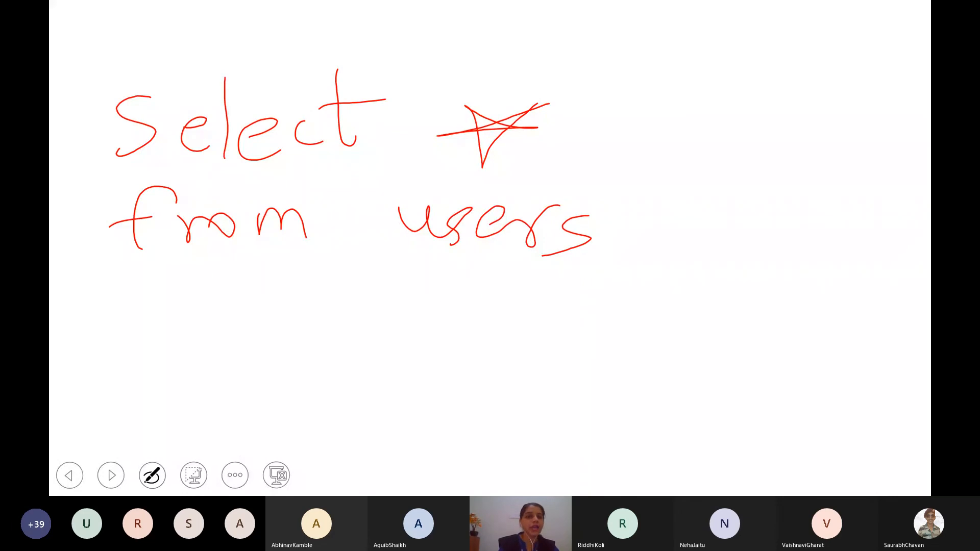
# Handwrite "where name =" as the third line of the query, below "from users"
pyautogui.moveTo(134, 290); pyautogui.dragTo(187, 289)
pyautogui.moveTo(206, 266); pyautogui.dragTo(239, 326)
pyautogui.moveTo(254, 313); pyautogui.dragTo(348, 327)
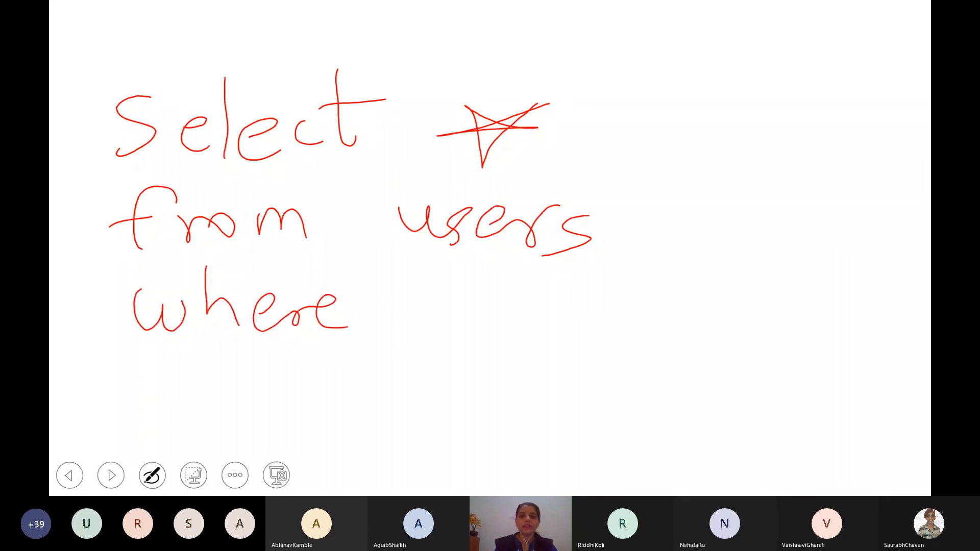
pyautogui.moveTo(422, 296); pyautogui.dragTo(464, 332)
pyautogui.moveTo(493, 306); pyautogui.dragTo(501, 331)
pyautogui.moveTo(513, 327); pyautogui.dragTo(595, 333)
pyautogui.moveTo(617, 316); pyautogui.dragTo(631, 314)
pyautogui.moveTo(622, 329); pyautogui.dragTo(657, 323)
# Handwrite a first name in double quotation marks after "name =" to complete the where condition
pyautogui.moveTo(657, 281)
pyautogui.mouseDown()
pyautogui.moveTo(683, 298)
pyautogui.moveTo(692, 289)
pyautogui.mouseUp()
pyautogui.moveTo(723, 285); pyautogui.dragTo(698, 332)
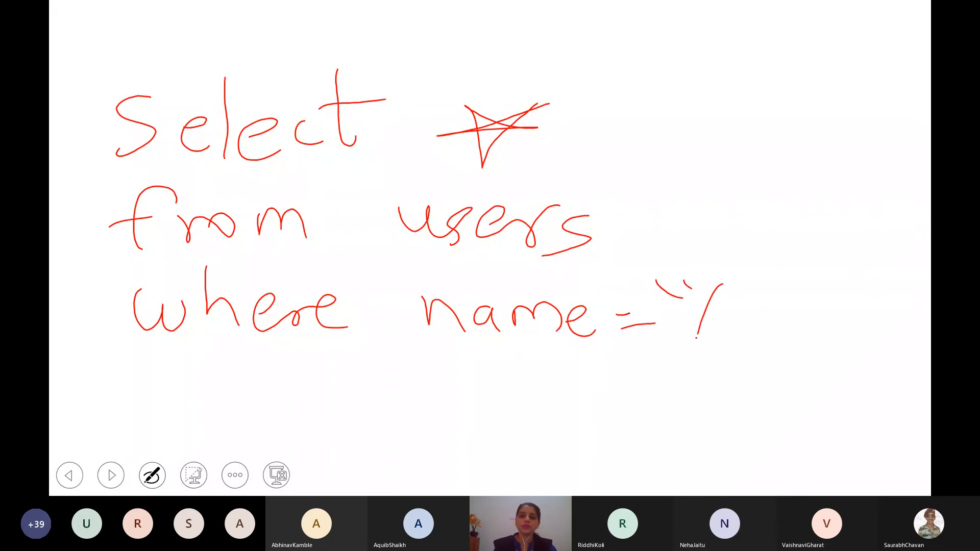
pyautogui.moveTo(722, 285)
pyautogui.mouseDown()
pyautogui.moveTo(731, 332)
pyautogui.moveTo(738, 306)
pyautogui.mouseUp()
pyautogui.moveTo(768, 309); pyautogui.dragTo(772, 331)
pyautogui.moveTo(776, 326); pyautogui.dragTo(791, 308)
pyautogui.moveTo(813, 266)
pyautogui.mouseDown()
pyautogui.moveTo(816, 321)
pyautogui.moveTo(837, 295)
pyautogui.mouseUp()
pyautogui.moveTo(843, 296); pyautogui.dragTo(844, 317)
pyautogui.moveTo(871, 257); pyautogui.dragTo(873, 303)
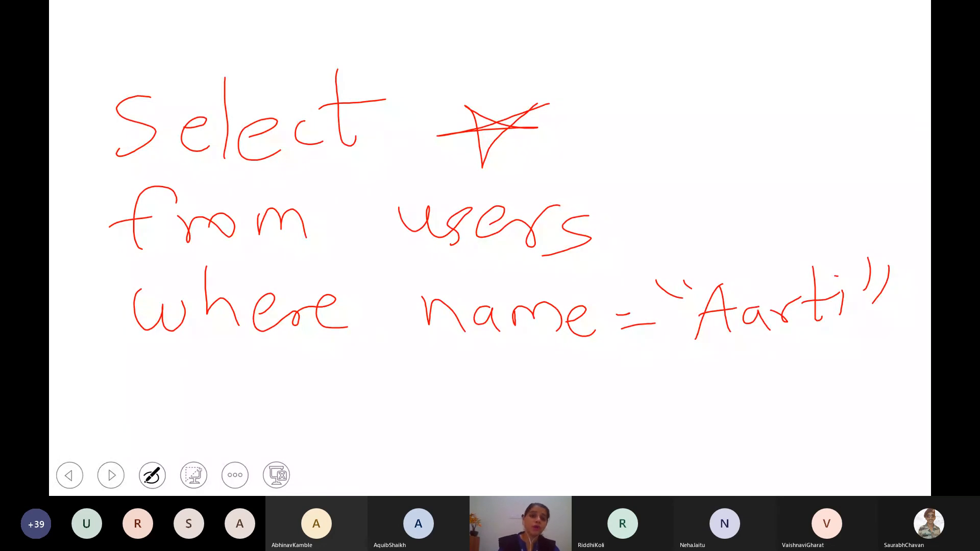
# Handwrite "or 1 = 1" as the fourth line of the query and underline "or" twice
pyautogui.moveTo(160, 379)
pyautogui.mouseDown()
pyautogui.moveTo(187, 370)
pyautogui.moveTo(150, 397)
pyautogui.mouseUp()
pyautogui.moveTo(217, 378)
pyautogui.mouseDown()
pyautogui.moveTo(247, 390)
pyautogui.moveTo(269, 369)
pyautogui.mouseUp()
pyautogui.moveTo(349, 366); pyautogui.dragTo(352, 416)
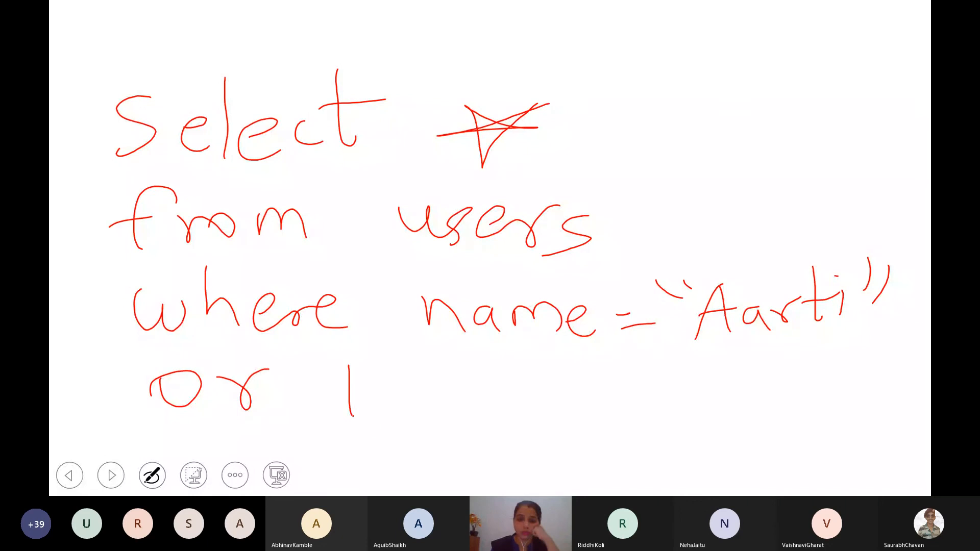
pyautogui.moveTo(395, 391); pyautogui.dragTo(432, 386)
pyautogui.moveTo(394, 412); pyautogui.dragTo(452, 399)
pyautogui.moveTo(485, 369); pyautogui.dragTo(481, 419)
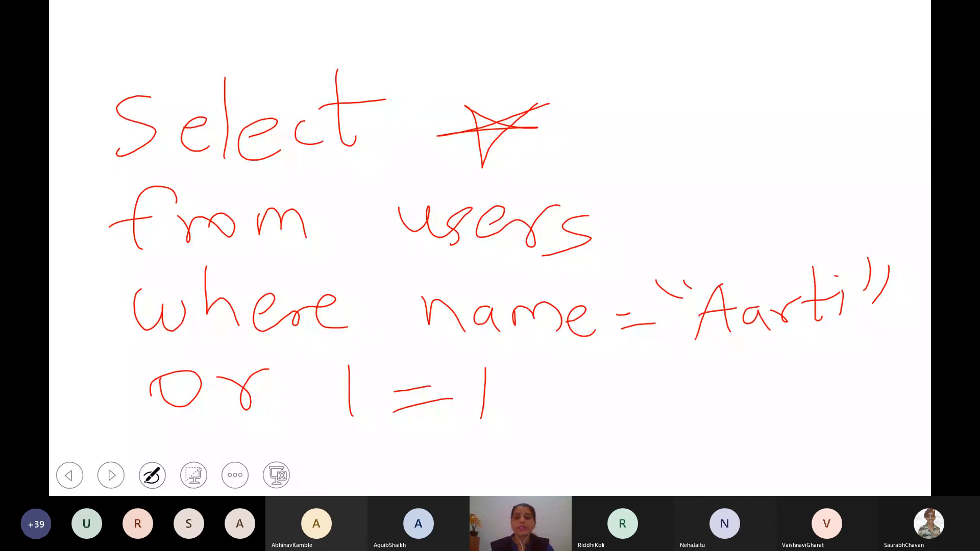
pyautogui.moveTo(168, 424); pyautogui.dragTo(267, 416)
pyautogui.moveTo(168, 441); pyautogui.dragTo(244, 428)
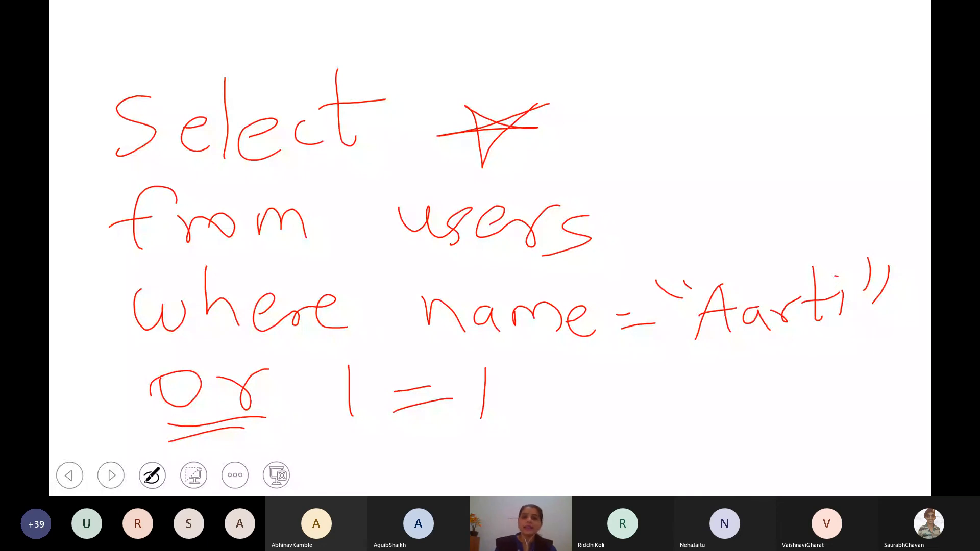
# Circle the name condition and the "1 = 1" condition, and draw a check mark next to each
pyautogui.moveTo(458, 356); pyautogui.dragTo(487, 356)
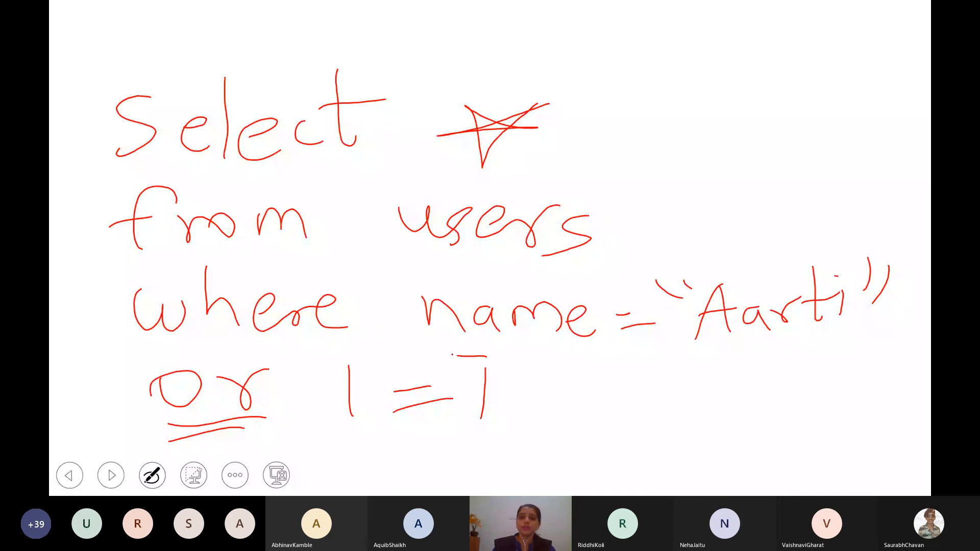
pyautogui.moveTo(868, 258); pyautogui.dragTo(511, 355)
pyautogui.moveTo(680, 232); pyautogui.dragTo(805, 161)
pyautogui.moveTo(302, 372); pyautogui.dragTo(357, 352)
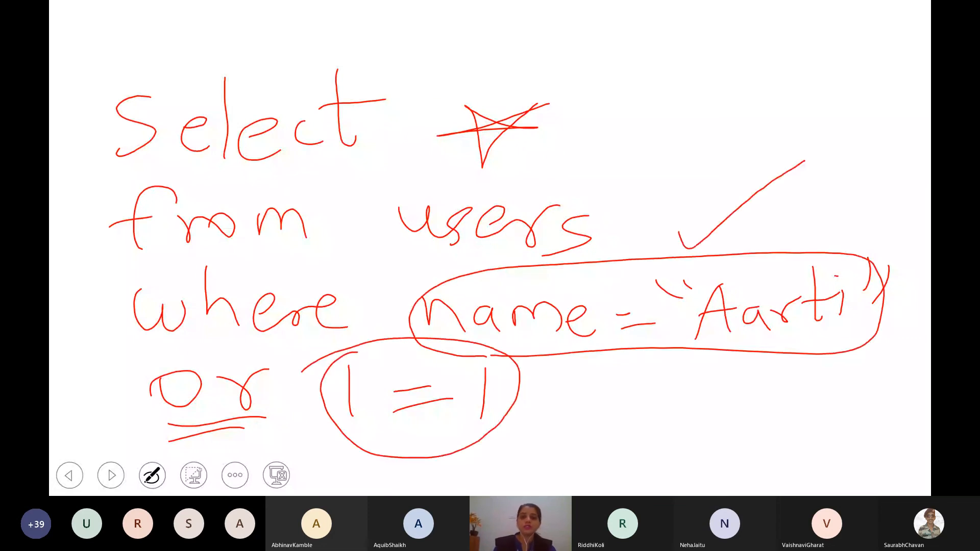
pyautogui.moveTo(531, 406); pyautogui.dragTo(664, 393)
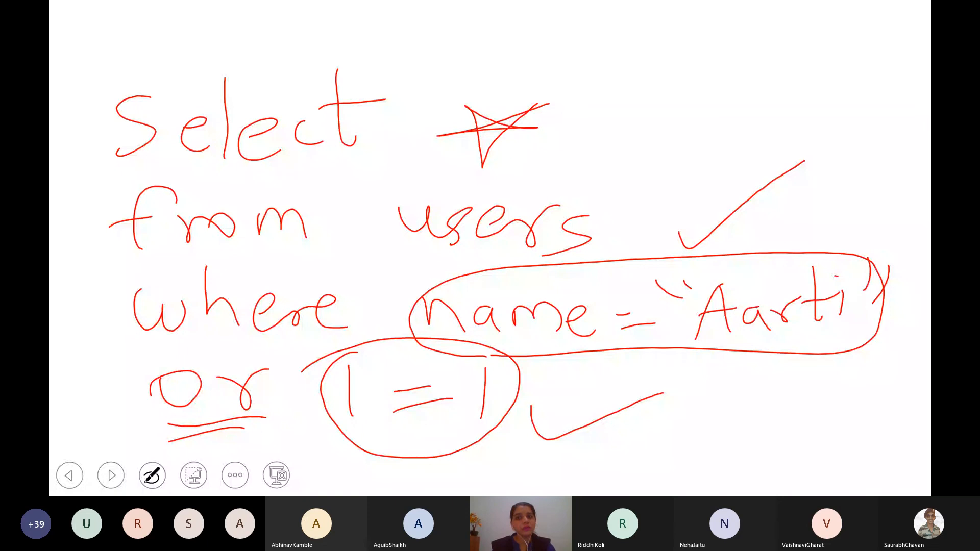
# Handwrite "1 = 1" once more in the empty space above and beyond the "Select *" line
pyautogui.moveTo(615, 19); pyautogui.dragTo(622, 108)
pyautogui.moveTo(652, 52); pyautogui.dragTo(707, 49)
pyautogui.moveTo(651, 76); pyautogui.dragTo(712, 65)
pyautogui.moveTo(747, 26); pyautogui.dragTo(742, 92)
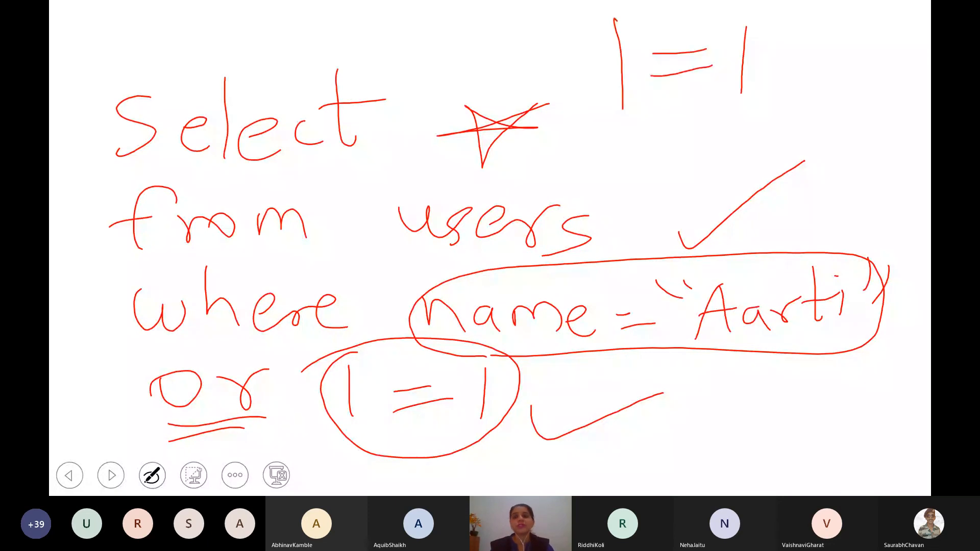
# Switch to Chrome with the DVWA SQL Injection page and open a new browser tab
pyautogui.click(912, 143)
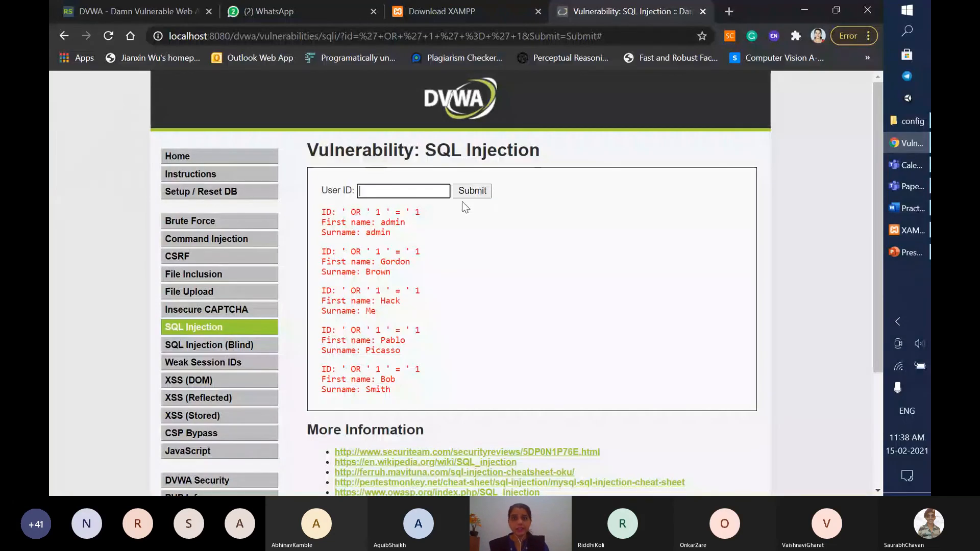
pyautogui.click(730, 10)
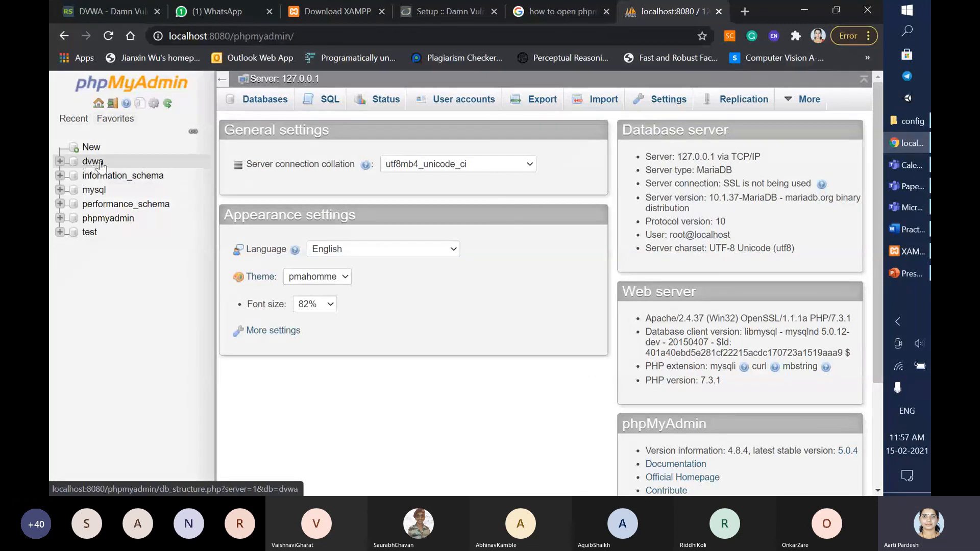
# Expand the dvwa database and its users table in phpMyAdmin, and open the users table's records
pyautogui.click(60, 162)
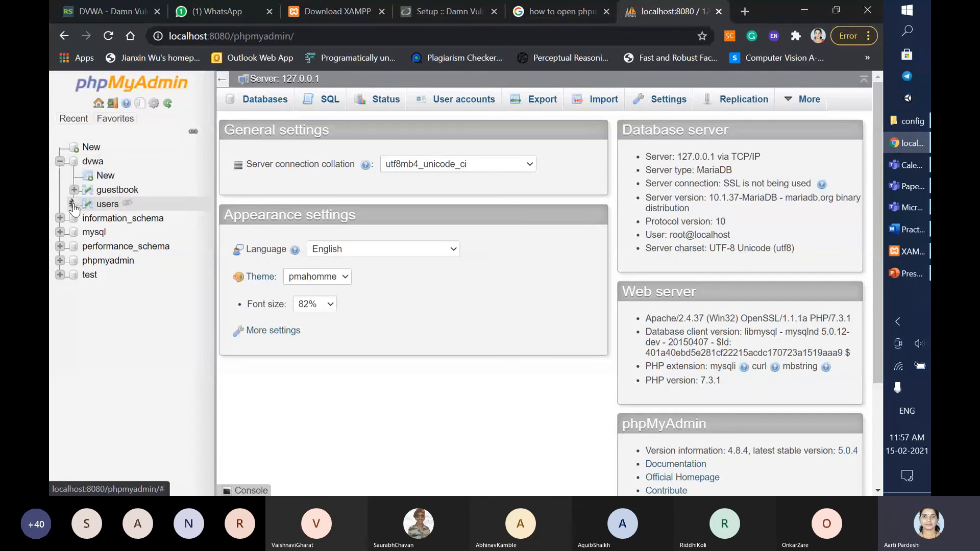
pyautogui.click(73, 204)
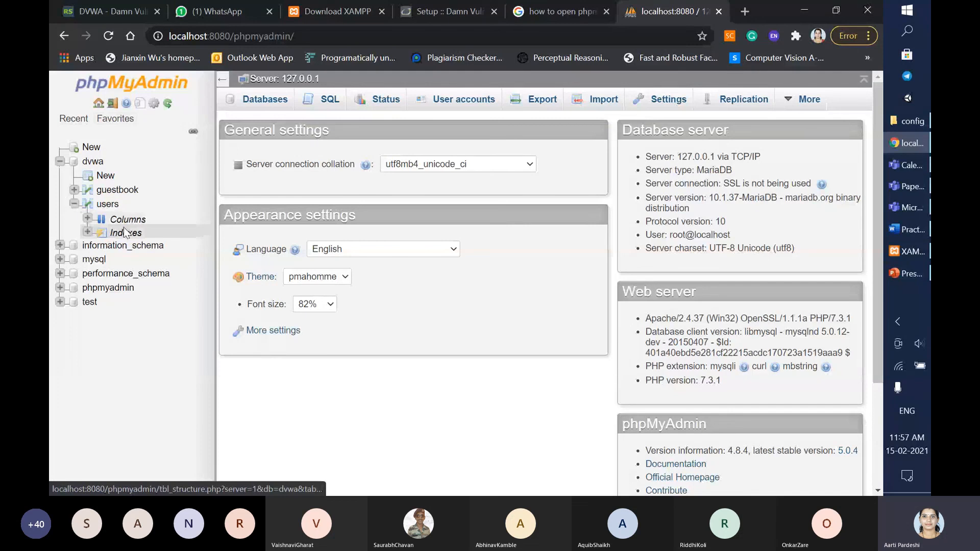
pyautogui.click(108, 205)
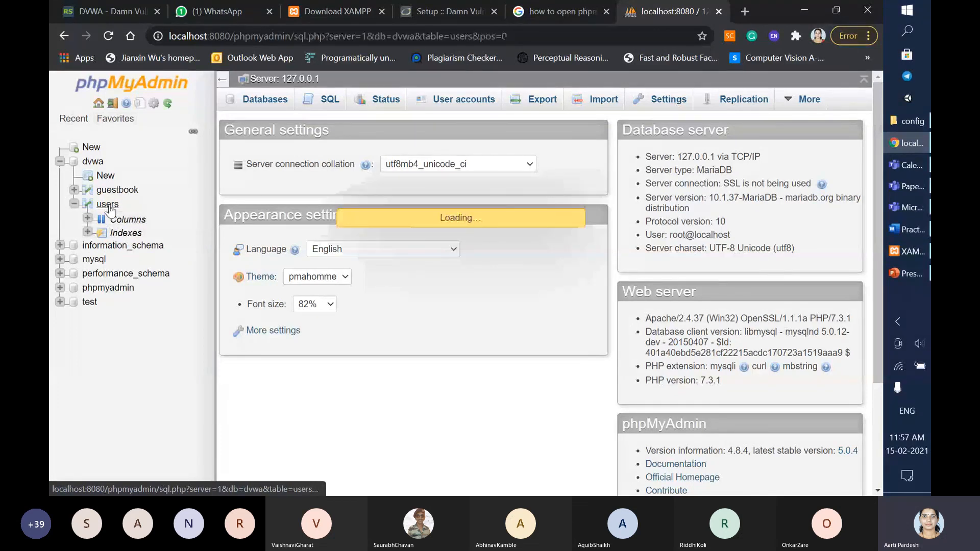